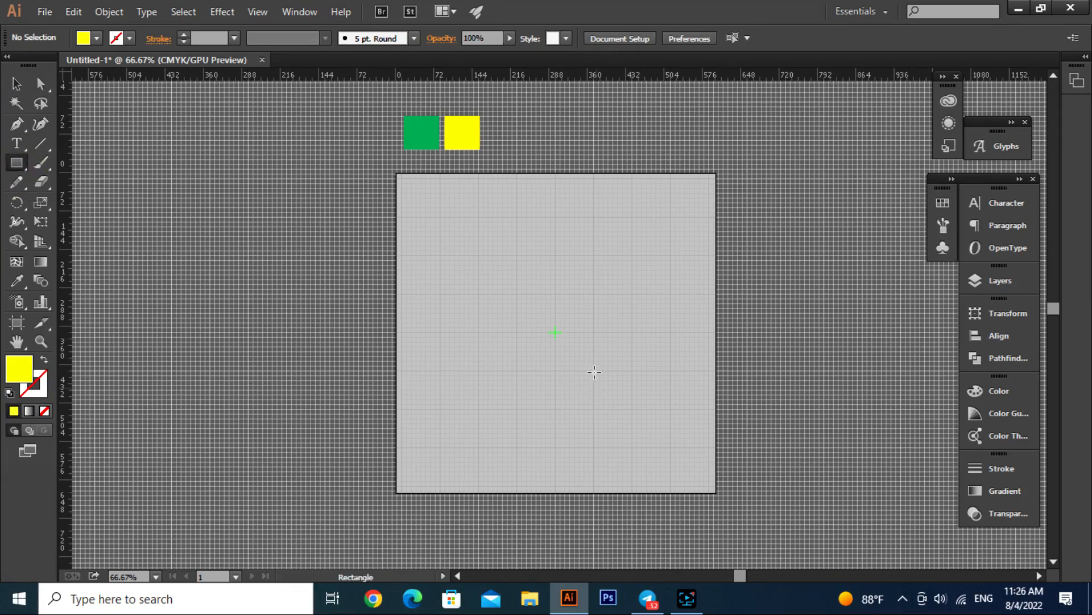
pyautogui.click(521, 319)
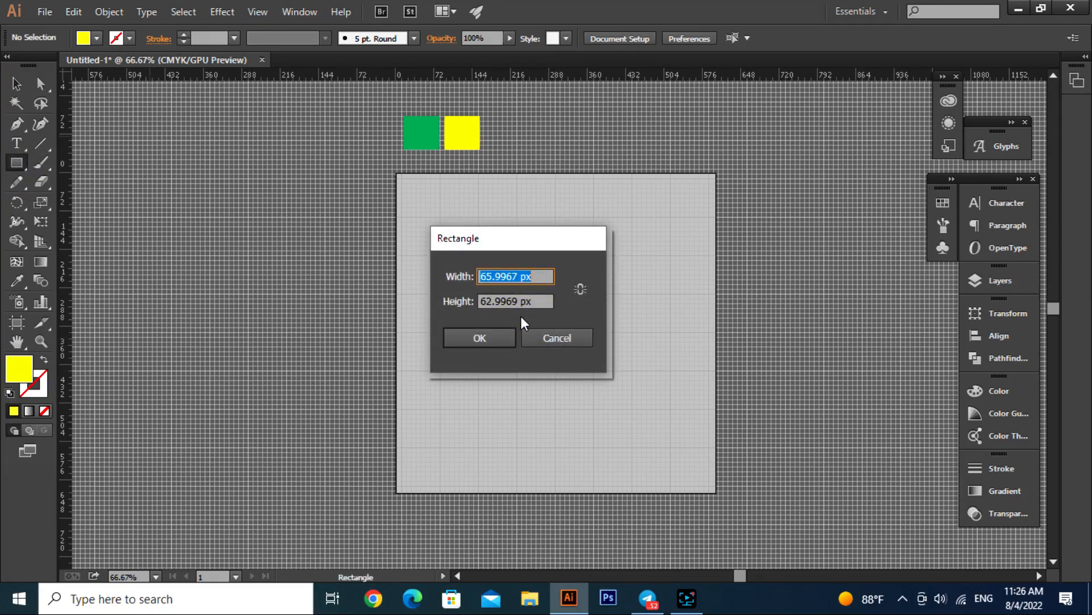
pyautogui.write('600')
pyautogui.press('Tab')
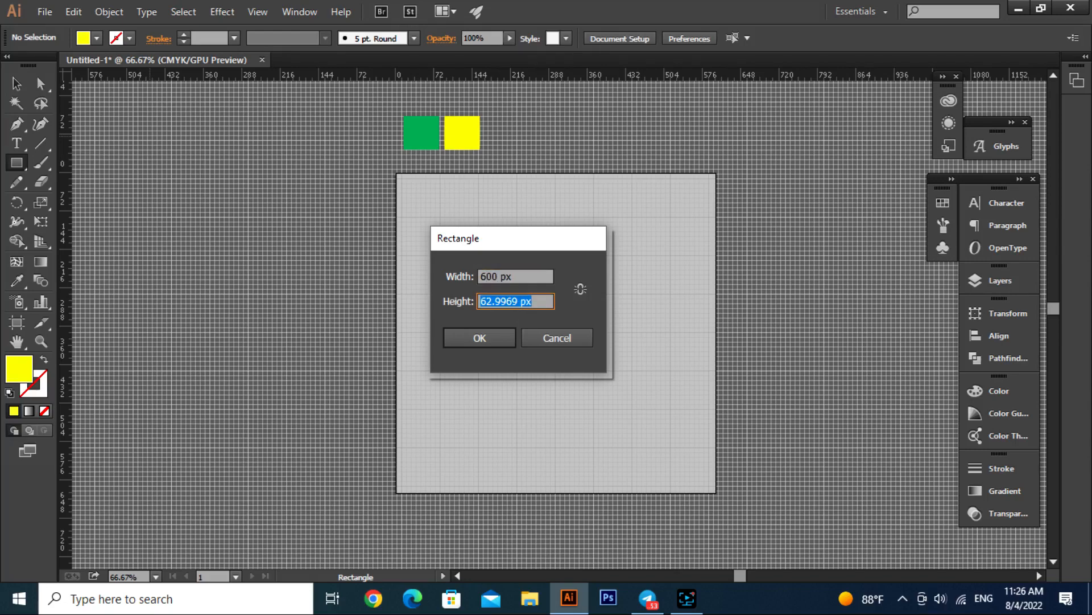
pyautogui.write('600')
pyautogui.press('Return')
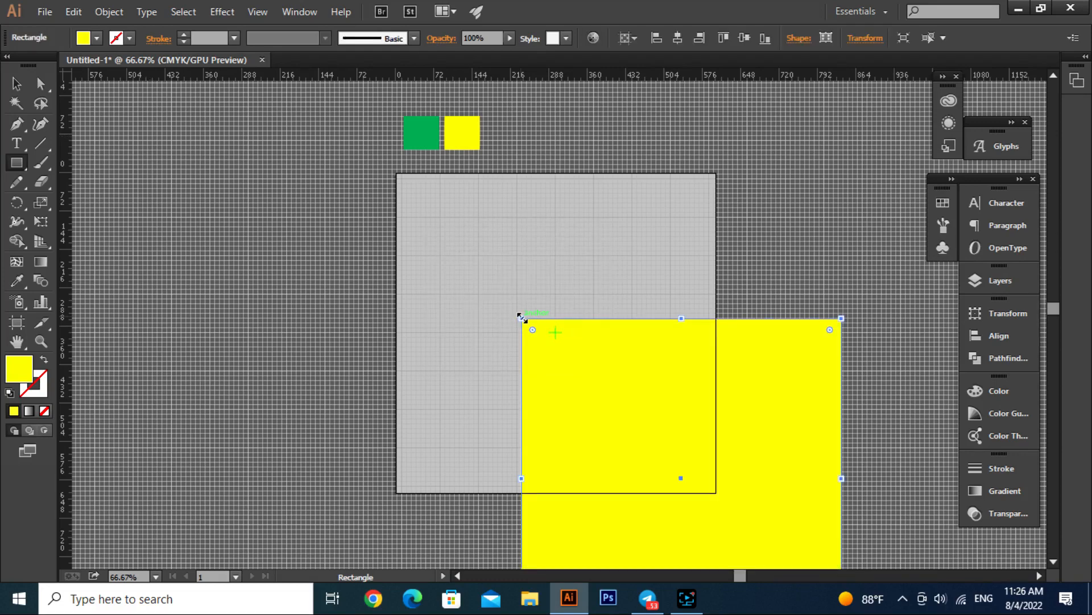
pyautogui.hotkey('ctrl', 'z')
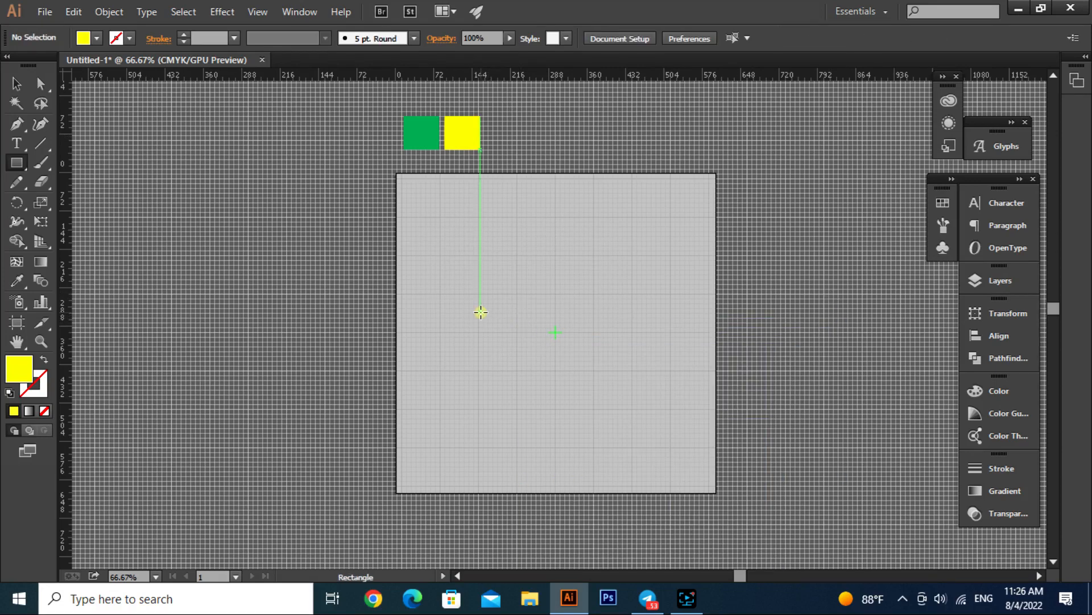
# Draw a yellow rectangle 300 px wide and 300 px high on the artboard.
pyautogui.click(480, 310)
pyautogui.write('300')
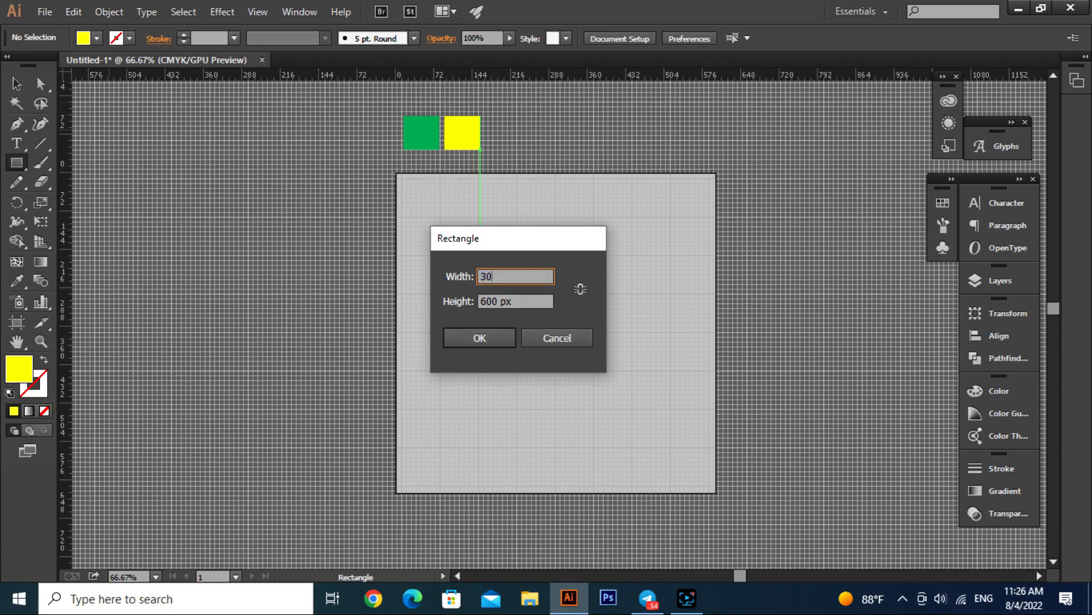
pyautogui.press('Tab')
pyautogui.write('3')
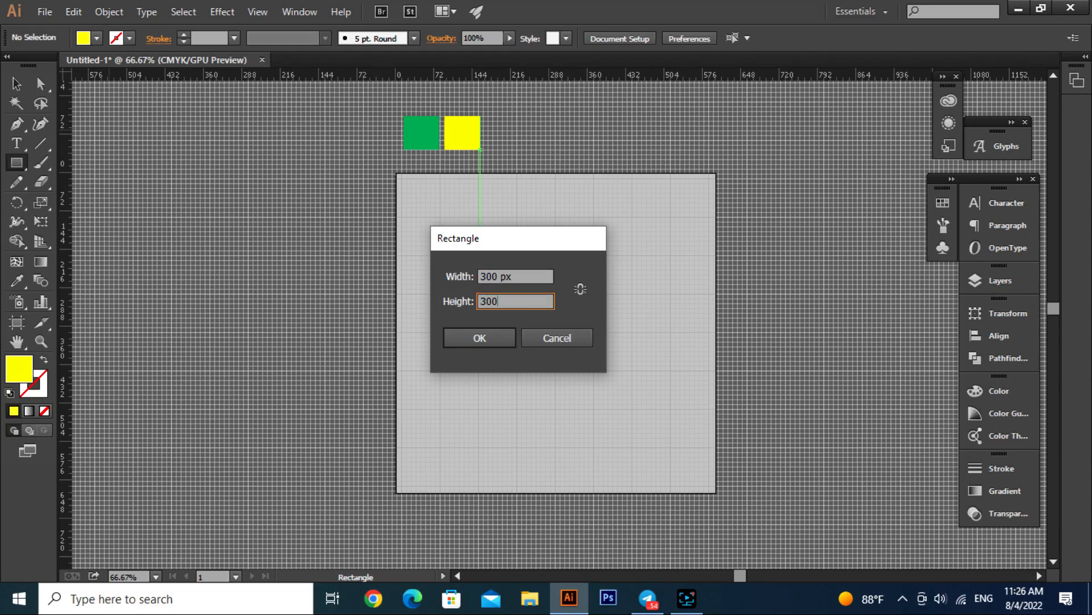
pyautogui.press('Tab')
pyautogui.press('Return')
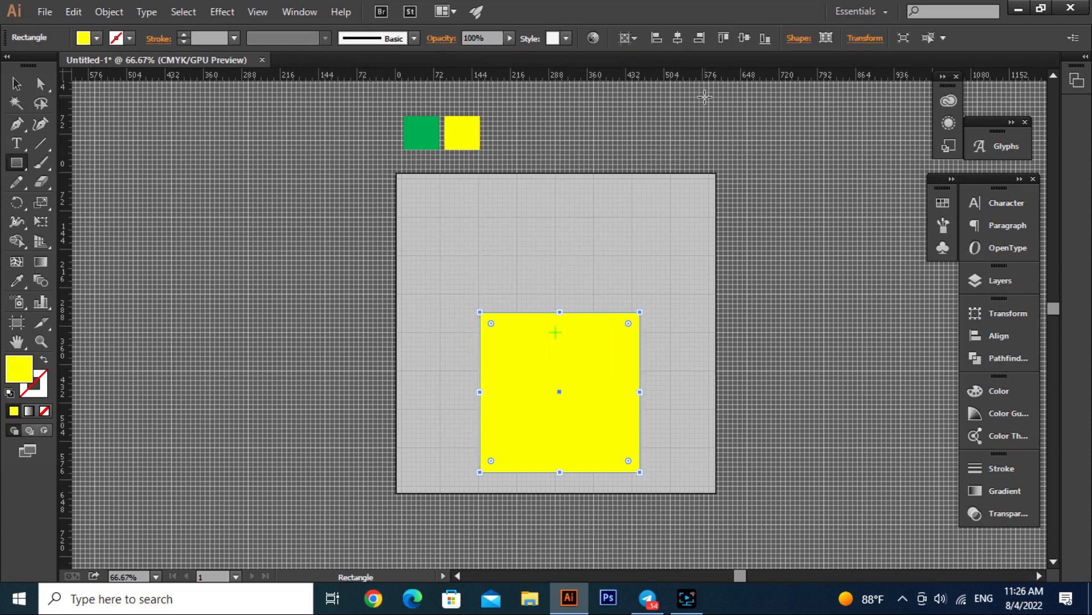
# Centre the yellow square vertically and horizontally on the artboard, then deselect it.
pyautogui.click(16, 84)
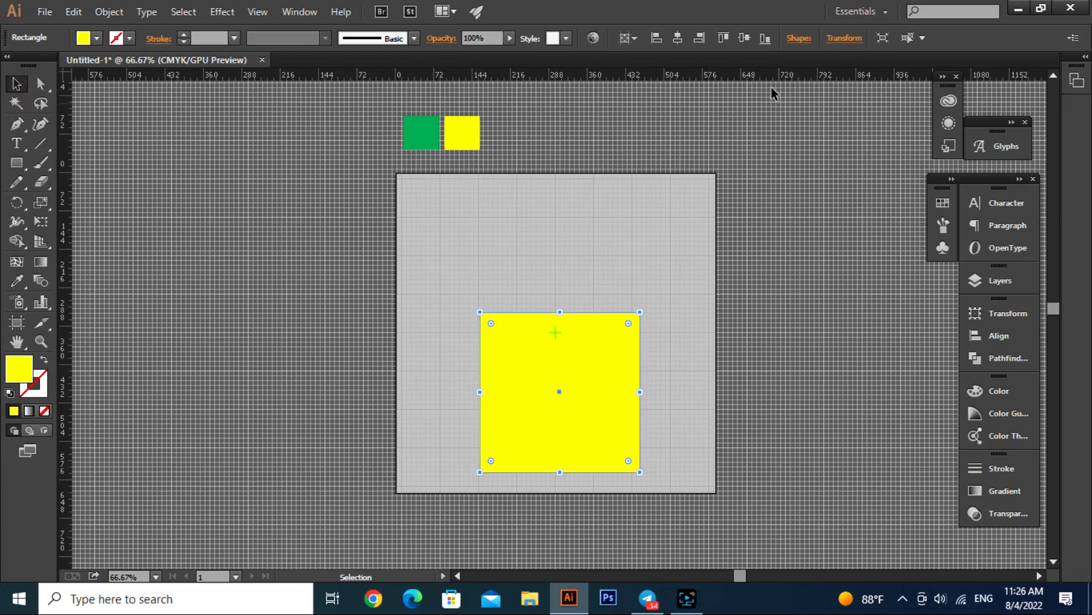
pyautogui.click(744, 38)
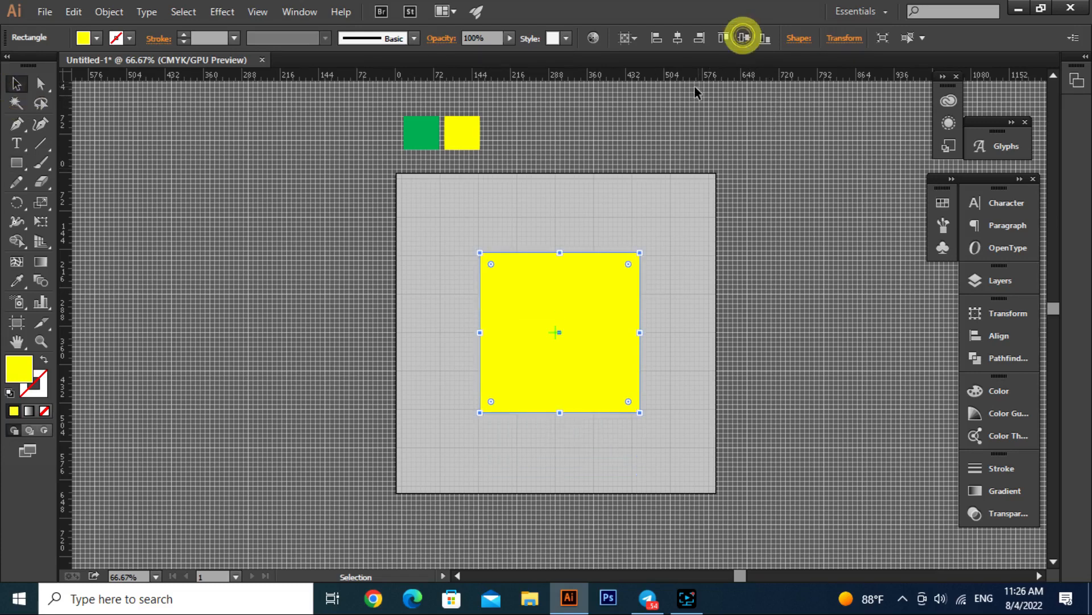
pyautogui.click(678, 38)
pyautogui.click(775, 371)
# Place a horizontal ruler guide through the artboard's centre mark.
pyautogui.scroll(5, 615, 364)
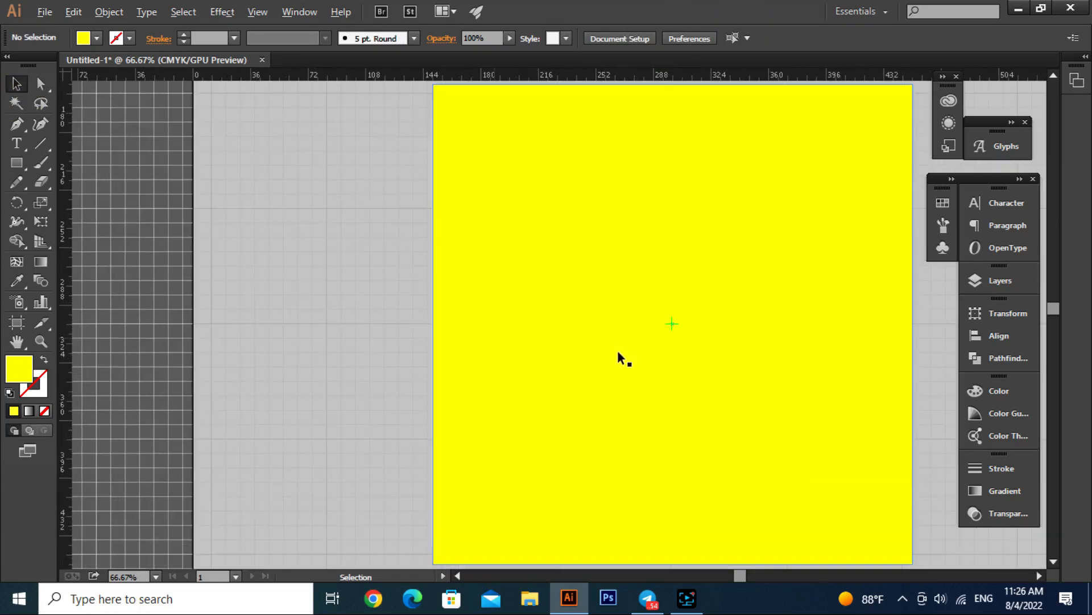
pyautogui.hscroll(3, 620, 364)
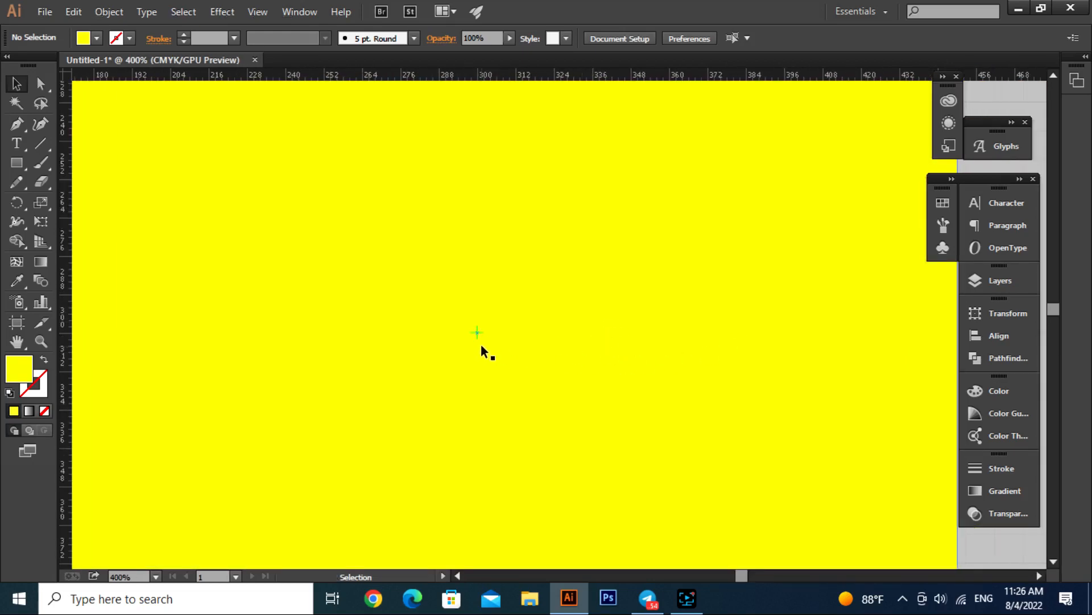
pyautogui.scroll(-3, 511, 324)
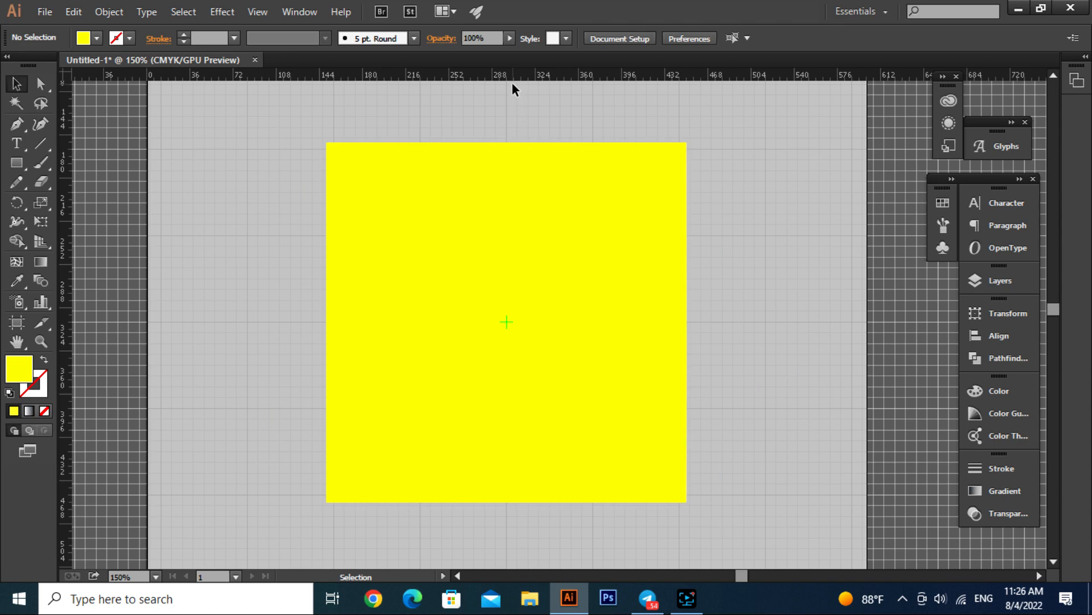
pyautogui.scroll(3, 528, 363)
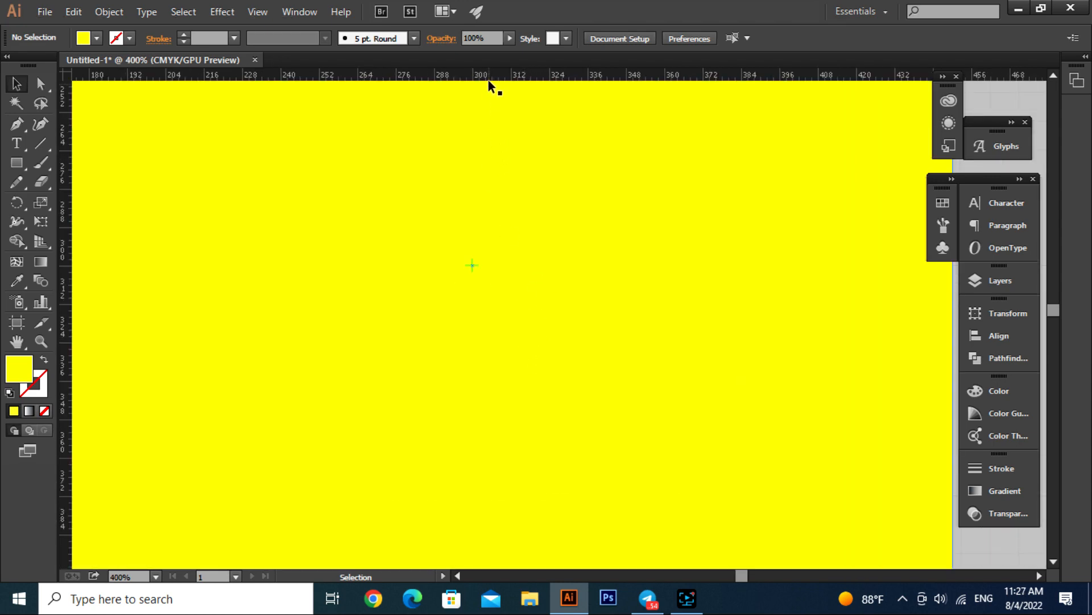
pyautogui.moveTo(489, 80); pyautogui.dragTo(471, 264)
pyautogui.press('a')
pyautogui.press('v')
pyautogui.scroll(-3, 586, 351)
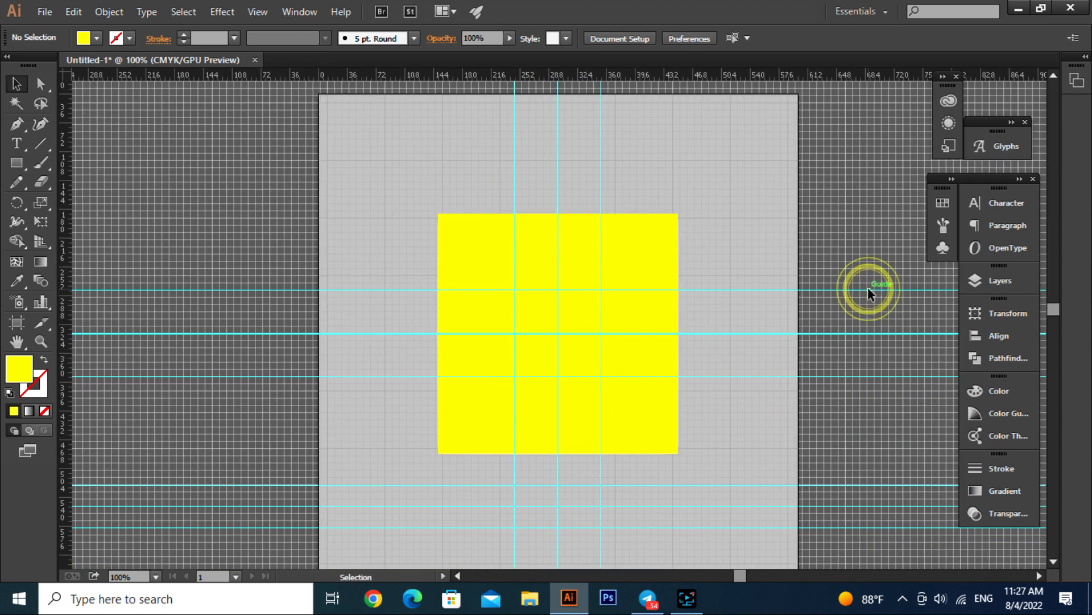
# Unlock the guides and delete all horizontal and vertical guides from the document.
pyautogui.rightClick(869, 288)
pyautogui.click(897, 432)
pyautogui.moveTo(870, 239); pyautogui.dragTo(863, 565)
pyautogui.press('Delete')
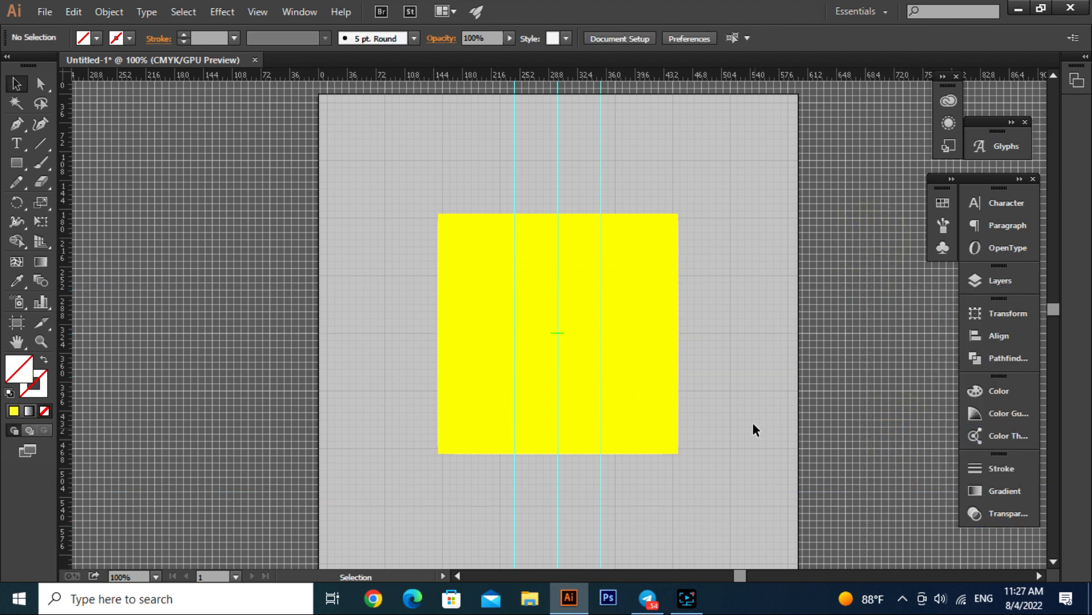
pyautogui.scroll(5, 705, 342)
pyautogui.moveTo(485, 204); pyautogui.dragTo(479, 206)
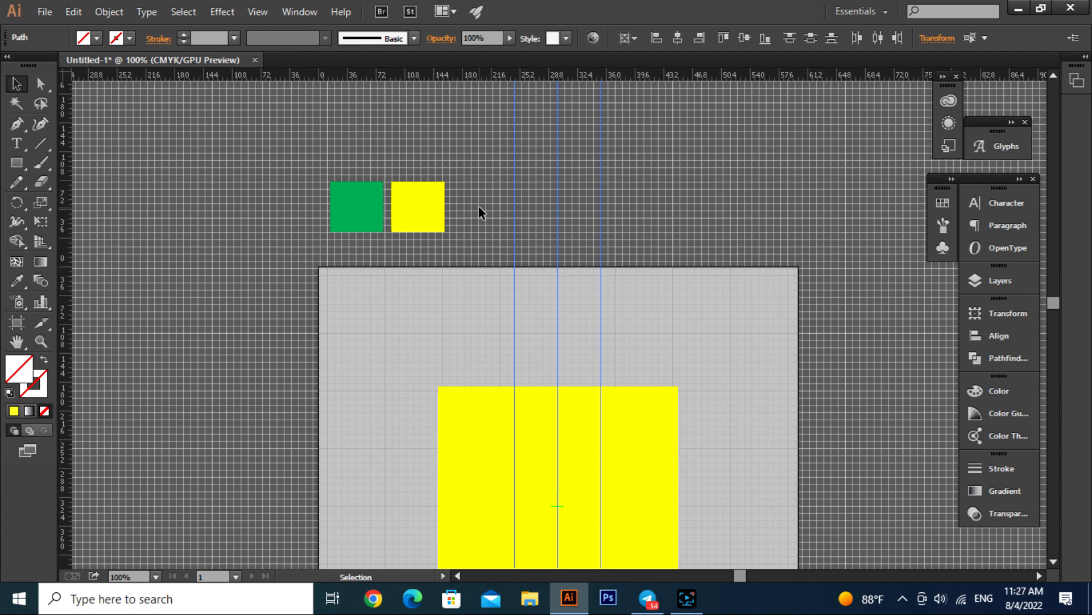
pyautogui.press('Delete')
pyautogui.scroll(-3, 734, 319)
pyautogui.scroll(-4, 709, 291)
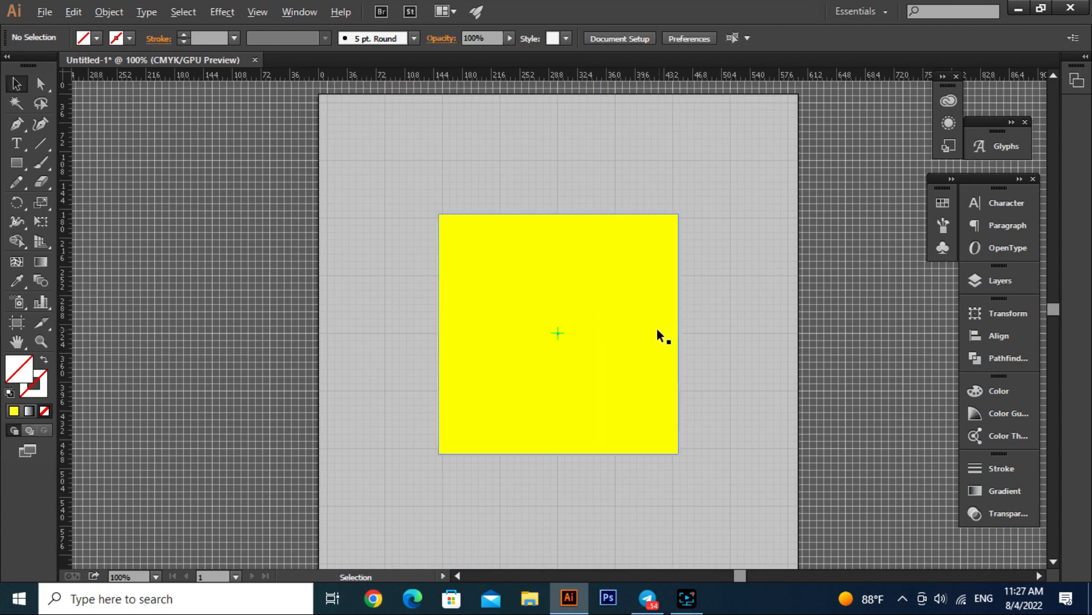
# Place one horizontal and one vertical guide crossing exactly at the yellow square's centre.
pyautogui.scroll(-1, 659, 334)
pyautogui.moveTo(706, 379); pyautogui.dragTo(631, 395)
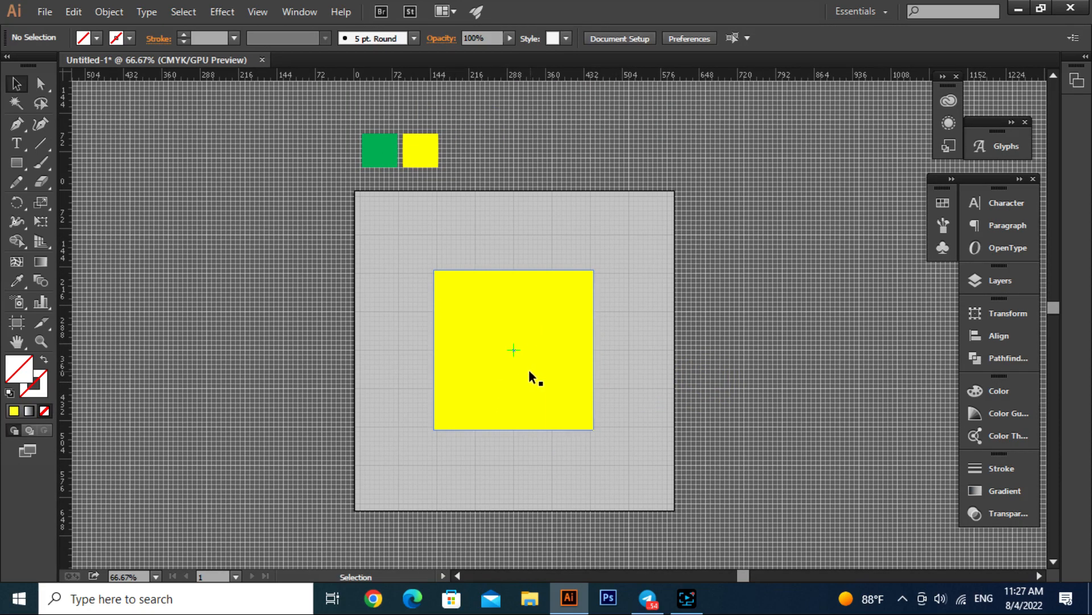
pyautogui.scroll(1, 519, 362)
pyautogui.scroll(1, 519, 368)
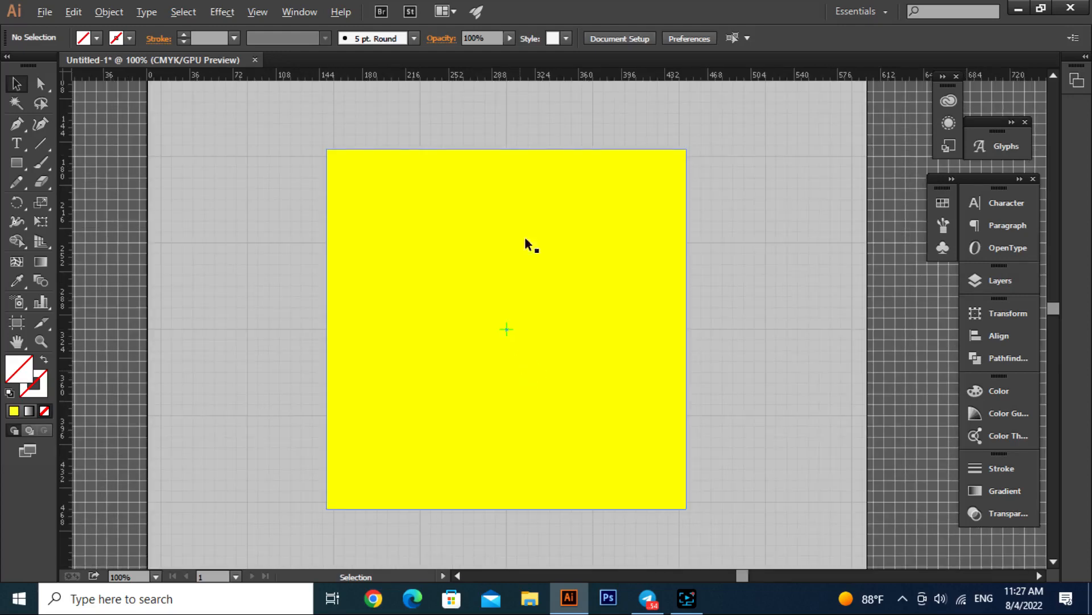
pyautogui.moveTo(508, 77); pyautogui.dragTo(506, 328)
pyautogui.click(173, 273)
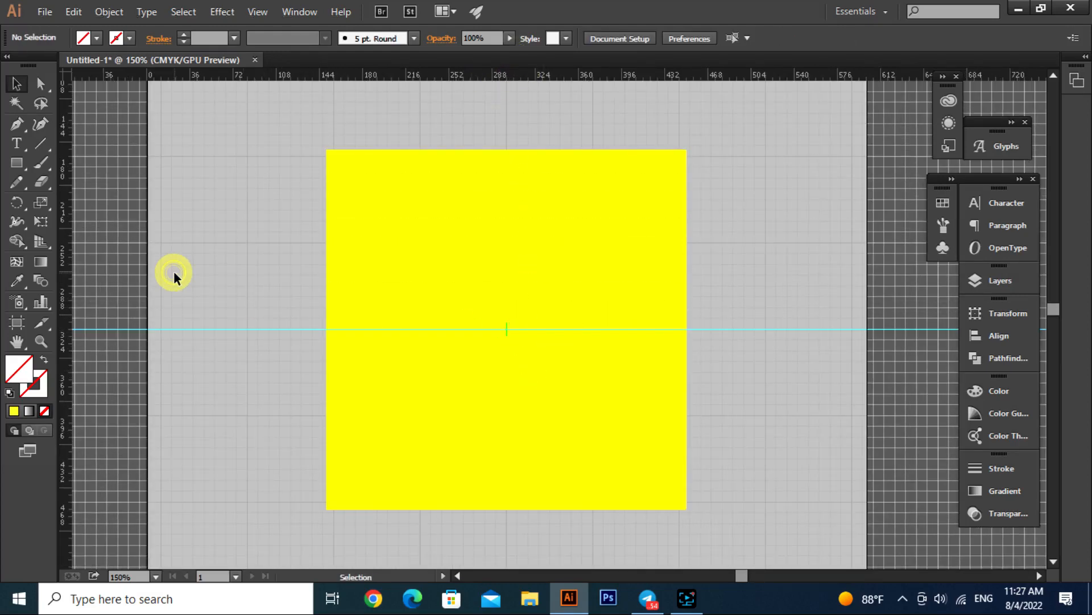
pyautogui.moveTo(72, 322); pyautogui.dragTo(504, 328)
pyautogui.scroll(5, 538, 337)
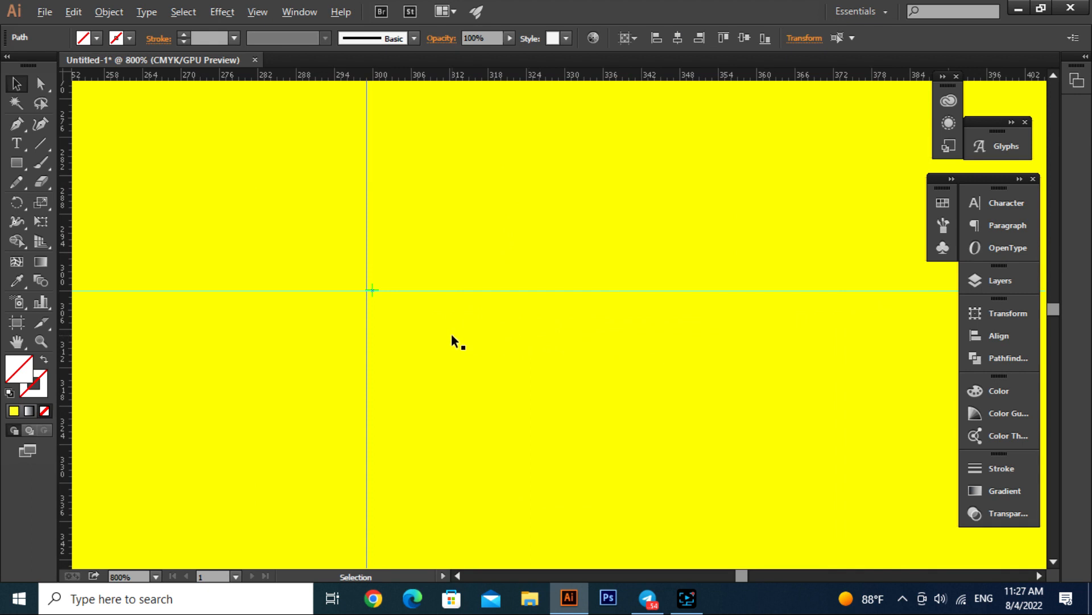
pyautogui.moveTo(365, 310); pyautogui.dragTo(371, 289)
pyautogui.scroll(-5, 654, 359)
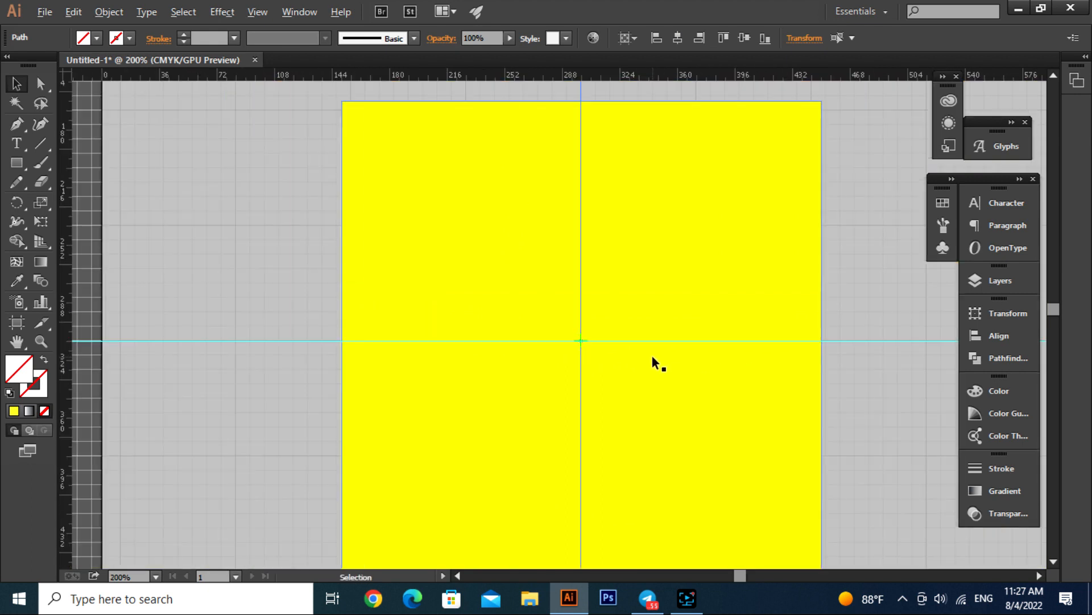
# Add two horizontal guides across the square, about 54 px above and below the horizontal centre guide.
pyautogui.moveTo(605, 330); pyautogui.dragTo(554, 319)
pyautogui.scroll(2, 361, 244)
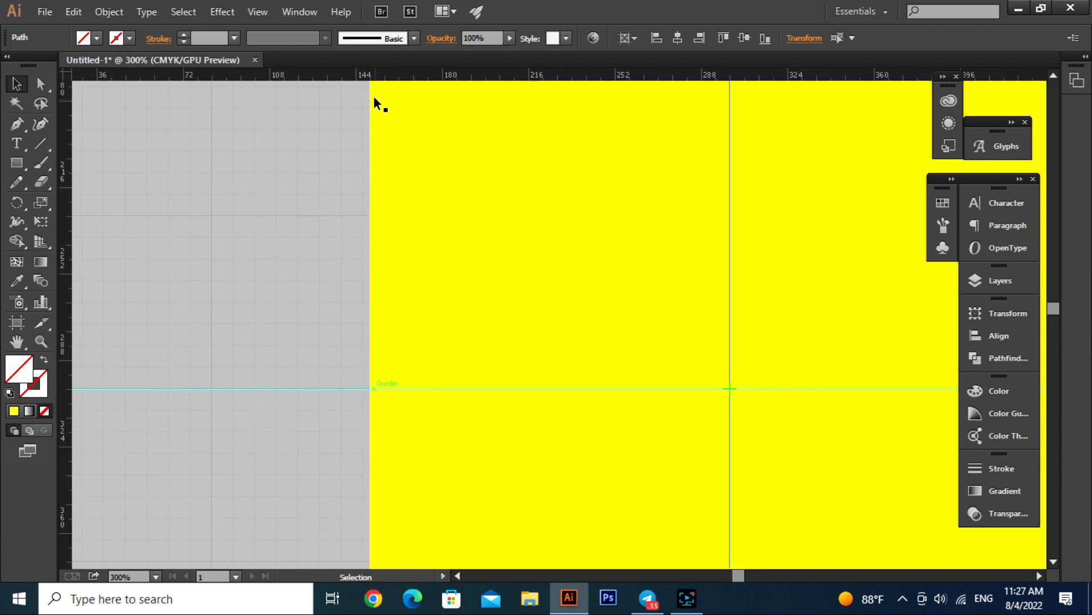
pyautogui.moveTo(374, 78); pyautogui.dragTo(361, 259)
pyautogui.moveTo(468, 379); pyautogui.dragTo(476, 224)
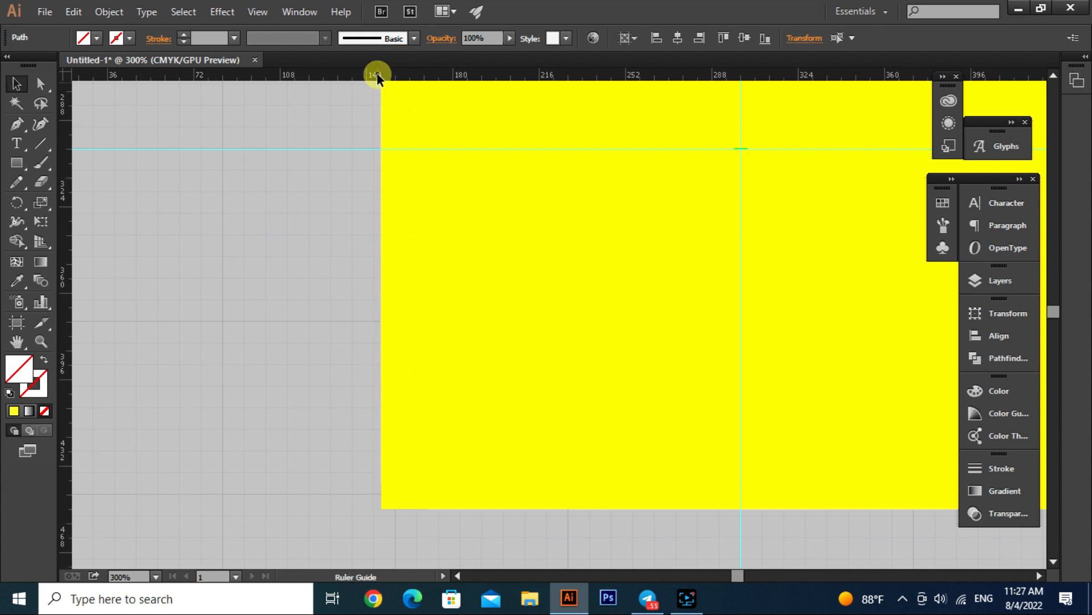
pyautogui.moveTo(377, 76); pyautogui.dragTo(374, 279)
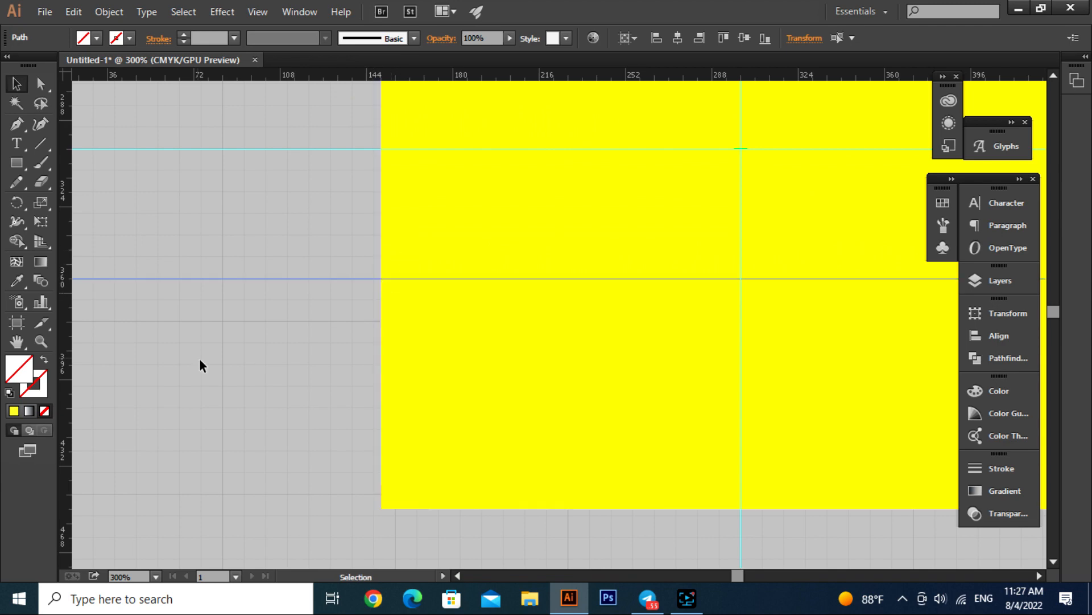
# Add two vertical guides across the square, about 54 px on either side of the vertical centre guide.
pyautogui.hotkey('ctrl', '-')
pyautogui.press('space')
pyautogui.moveTo(301, 486); pyautogui.dragTo(343, 435)
pyautogui.scroll(2, 312, 395)
pyautogui.scroll(1, 276, 351)
pyautogui.scroll(2, 274, 346)
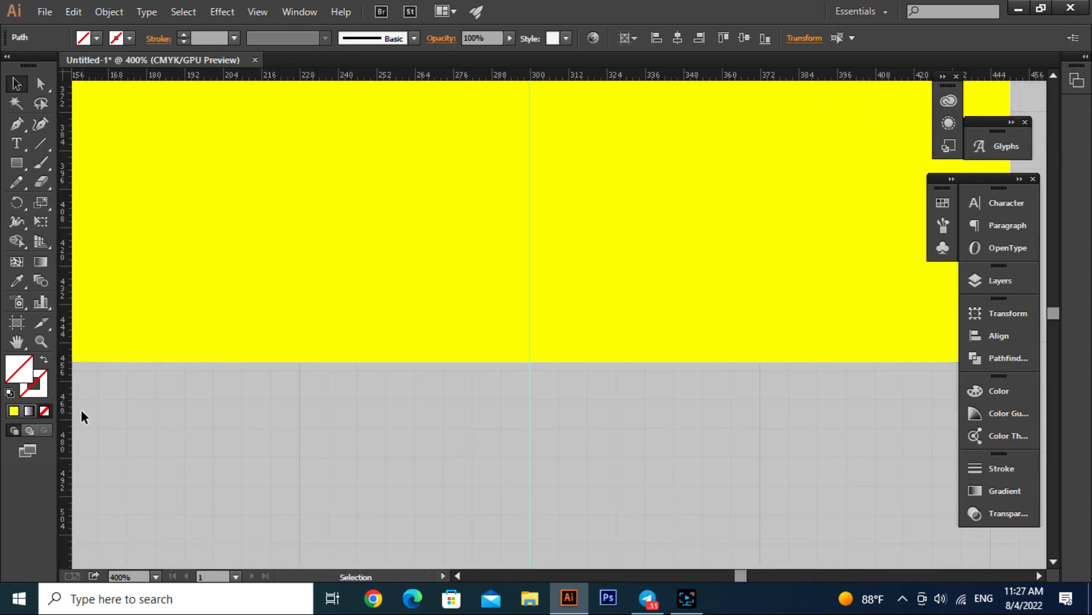
pyautogui.moveTo(69, 417); pyautogui.dragTo(356, 428)
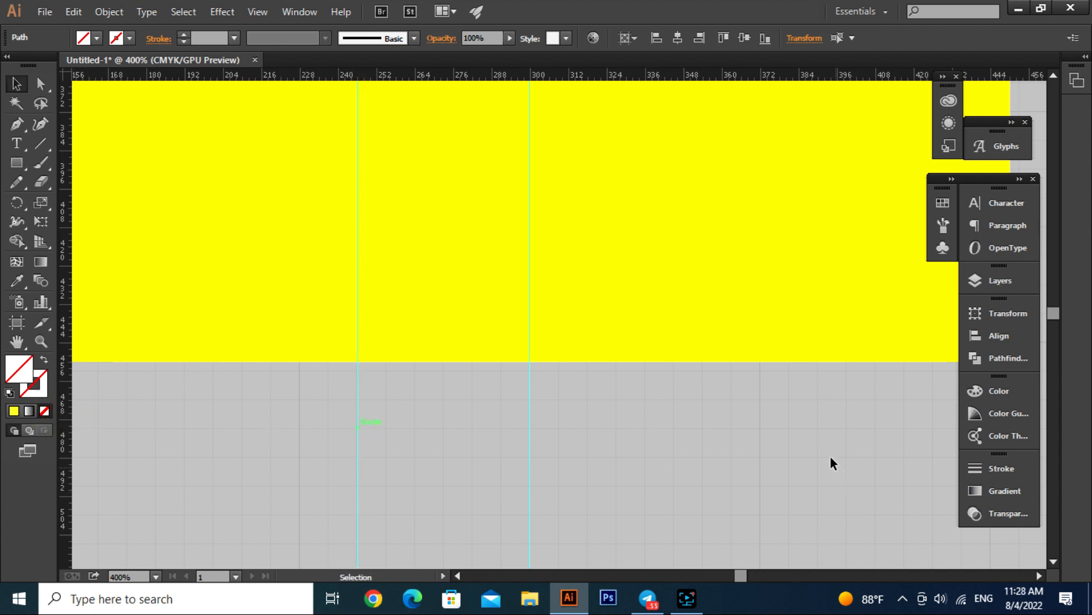
pyautogui.scroll(2, 795, 437)
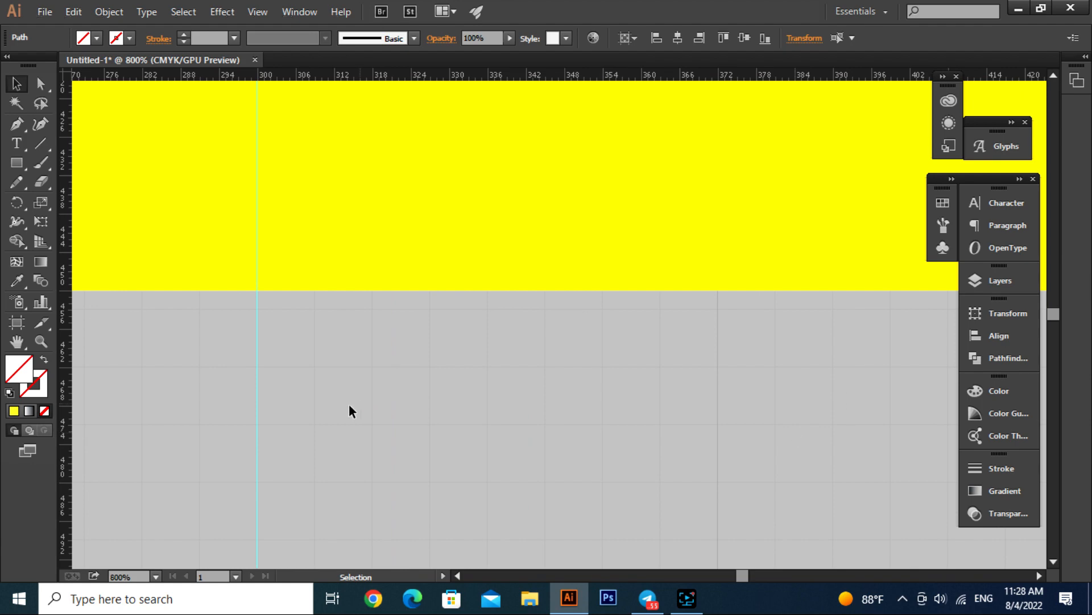
pyautogui.moveTo(67, 460); pyautogui.dragTo(603, 366)
pyautogui.scroll(-8, 603, 367)
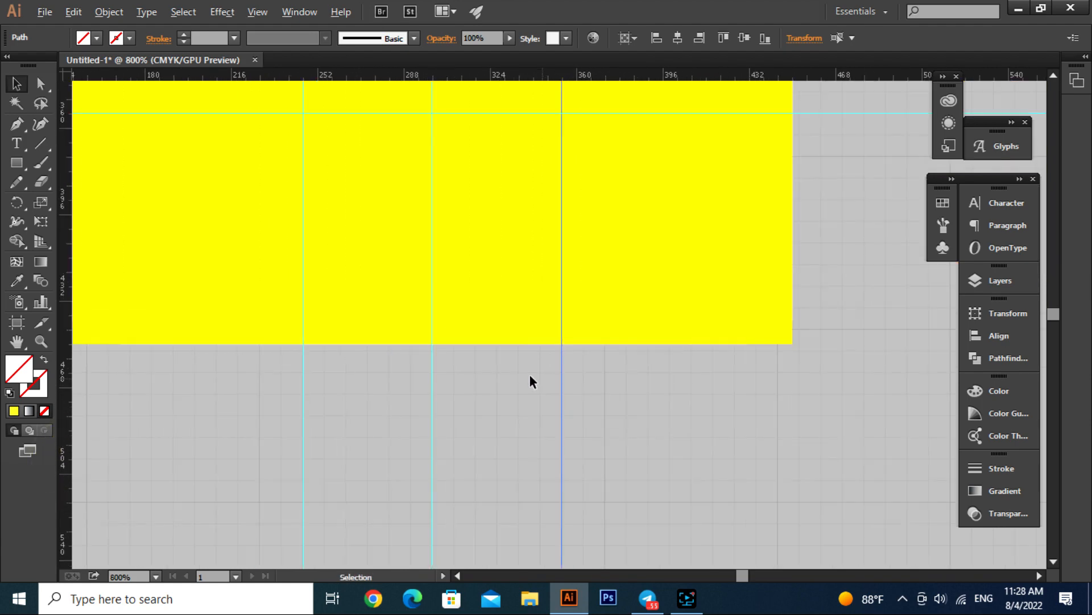
pyautogui.scroll(2, 531, 271)
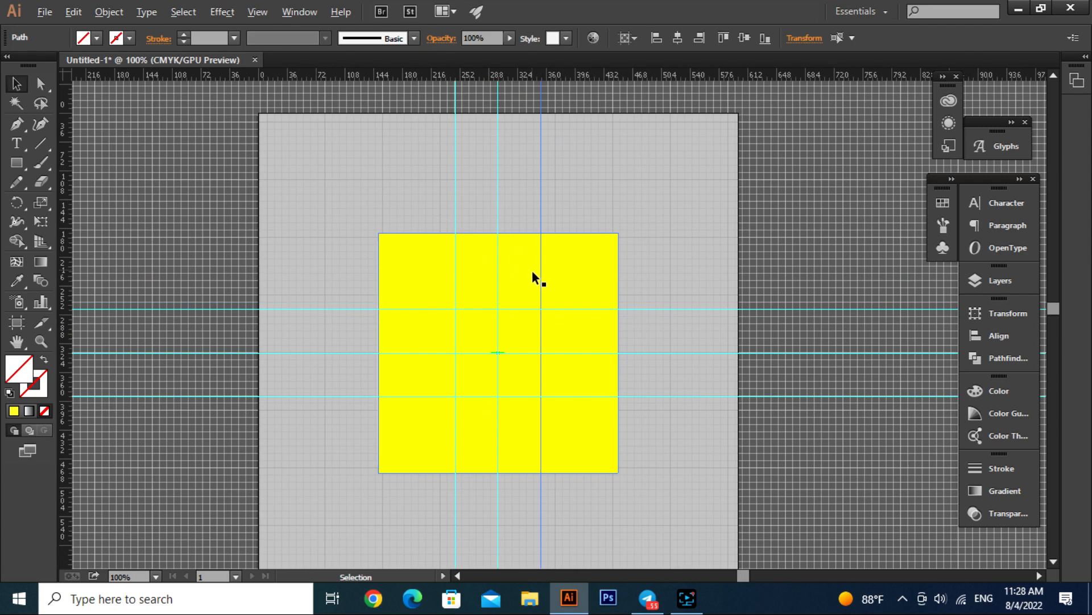
# Add anchor points to the yellow square where its top and right edges cross the centre guides.
pyautogui.click(572, 278)
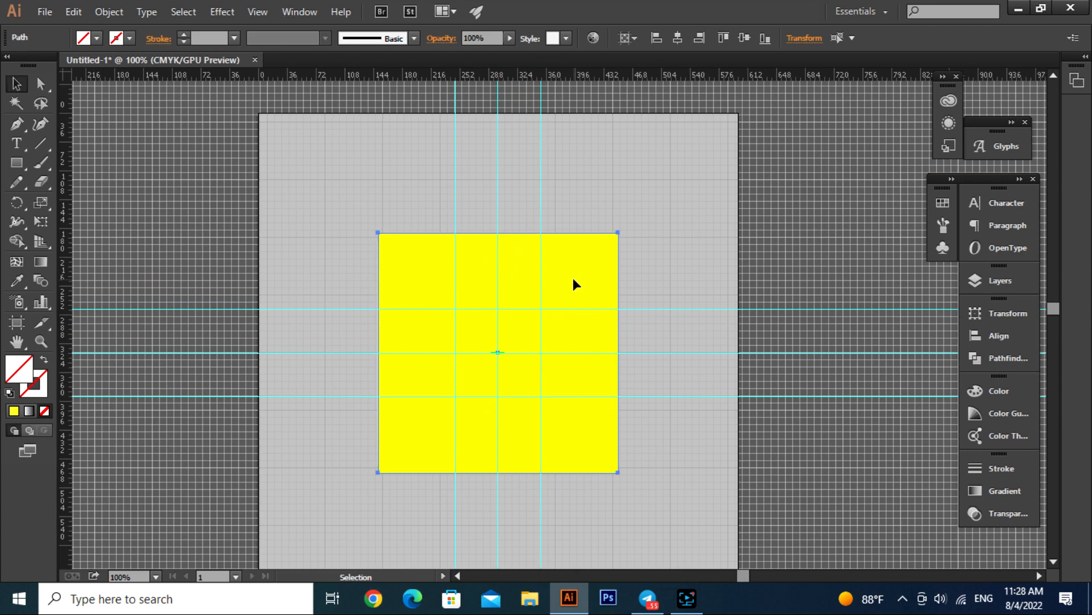
pyautogui.click(25, 128)
pyautogui.click(75, 142)
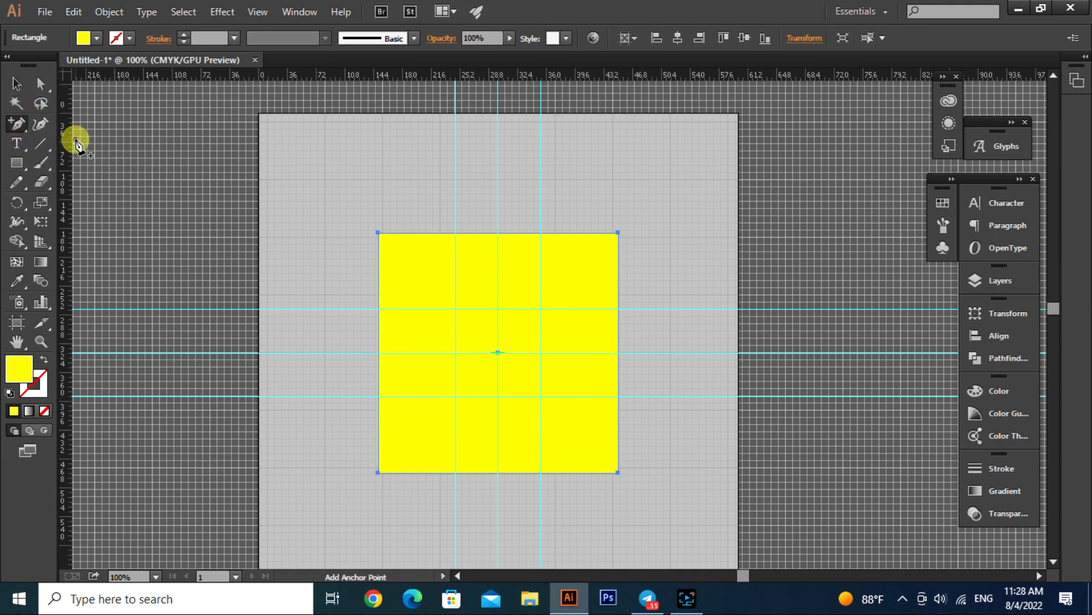
pyautogui.scroll(3, 500, 239)
pyautogui.press('alt')
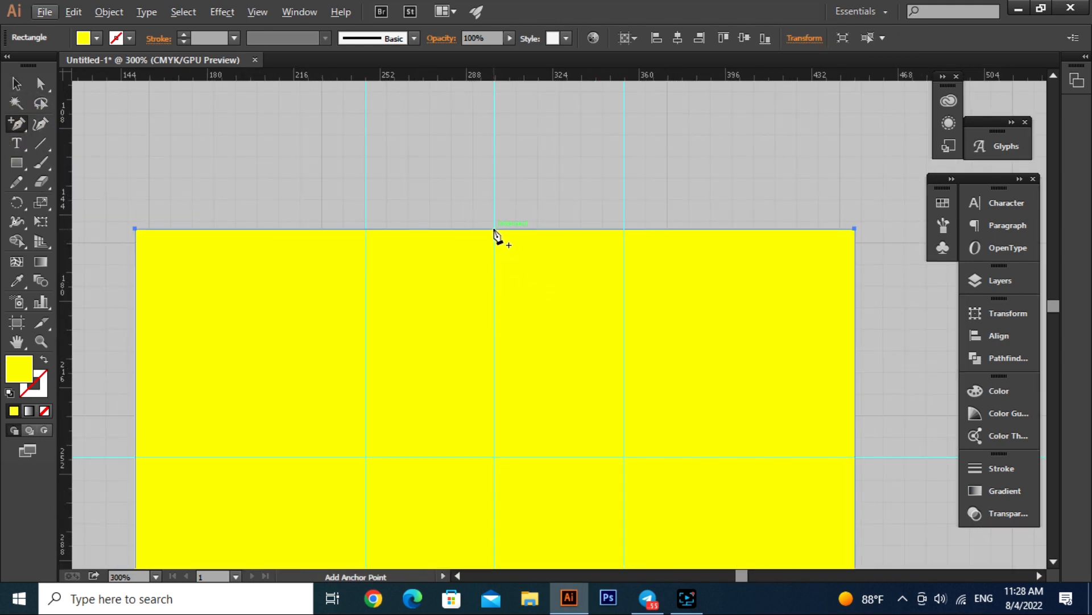
pyautogui.click(494, 229)
pyautogui.scroll(-3, 563, 310)
pyautogui.hscroll(2, 683, 341)
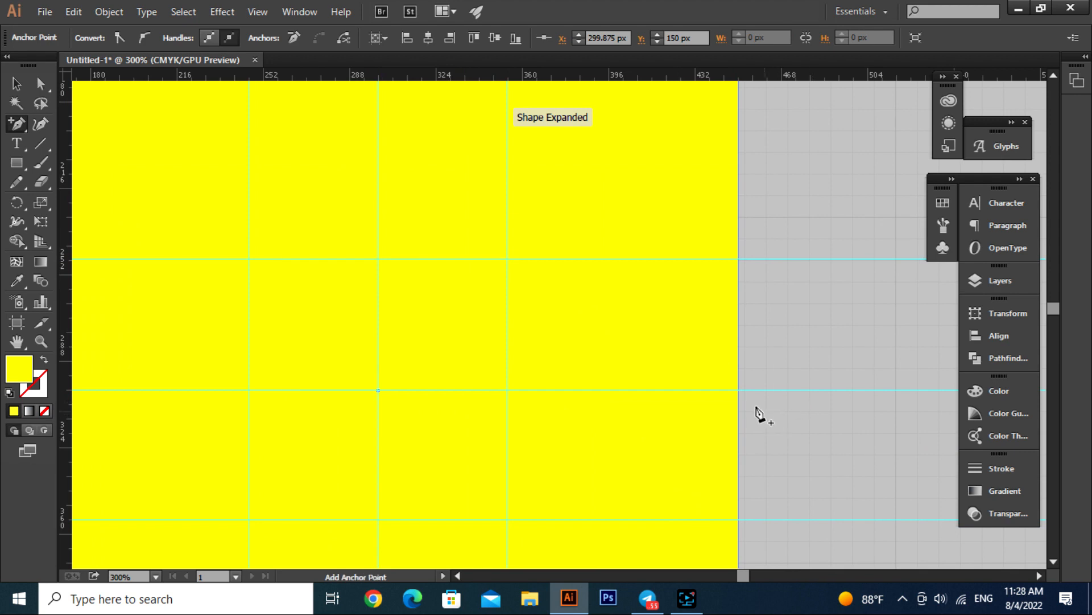
pyautogui.click(739, 391)
# Add anchor points to the yellow square where its bottom and left edges cross the centre guides.
pyautogui.scroll(-5, 569, 342)
pyautogui.hscroll(-1, 569, 341)
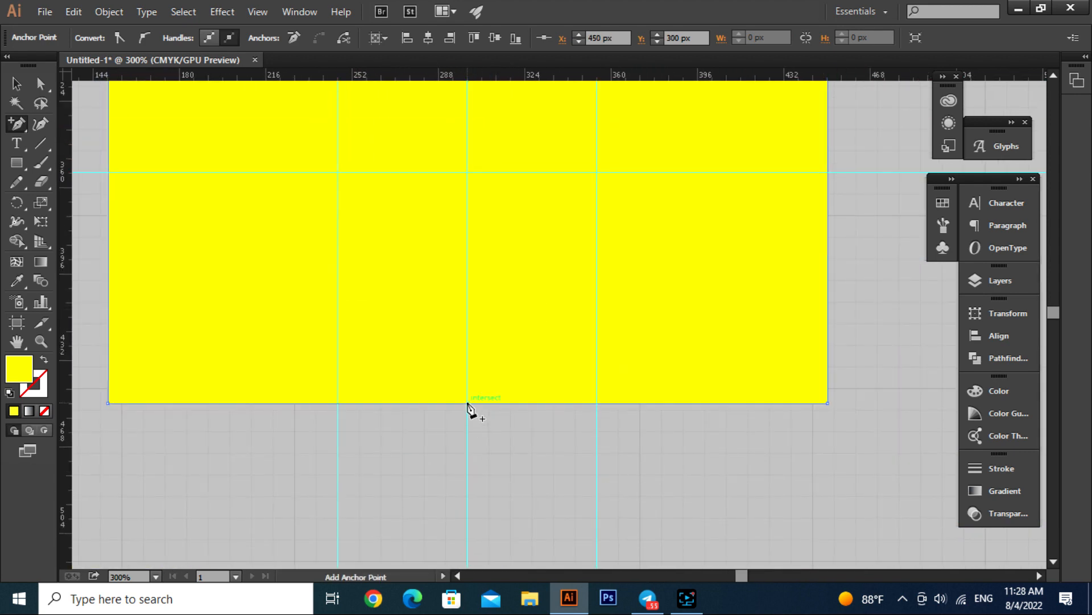
pyautogui.click(467, 404)
pyautogui.moveTo(271, 283); pyautogui.dragTo(674, 431)
pyautogui.moveTo(602, 297); pyautogui.dragTo(557, 451)
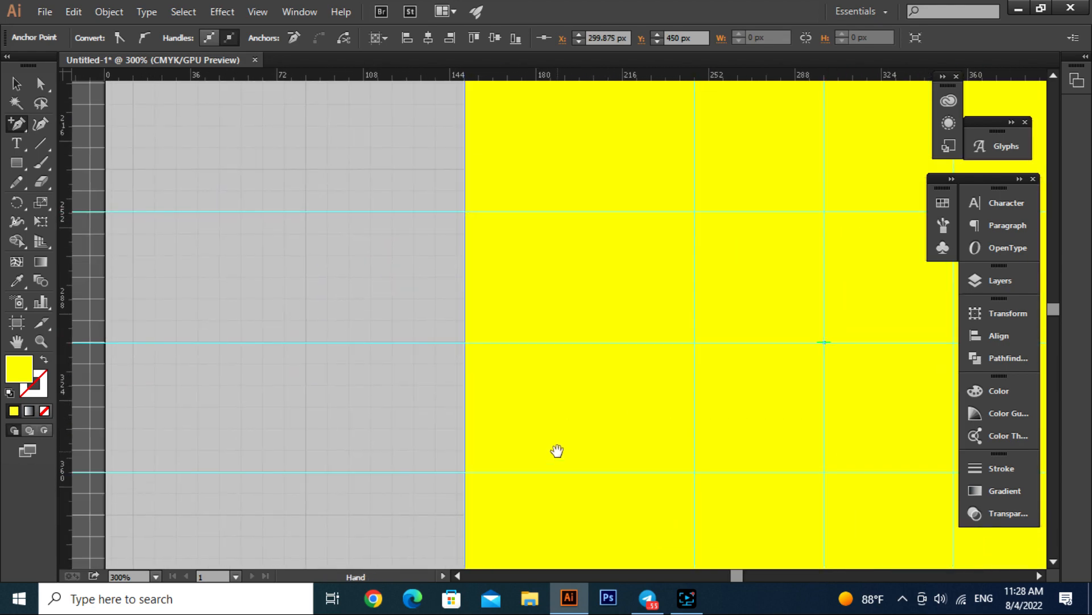
pyautogui.click(465, 344)
pyautogui.hotkey('ctrl', '1')
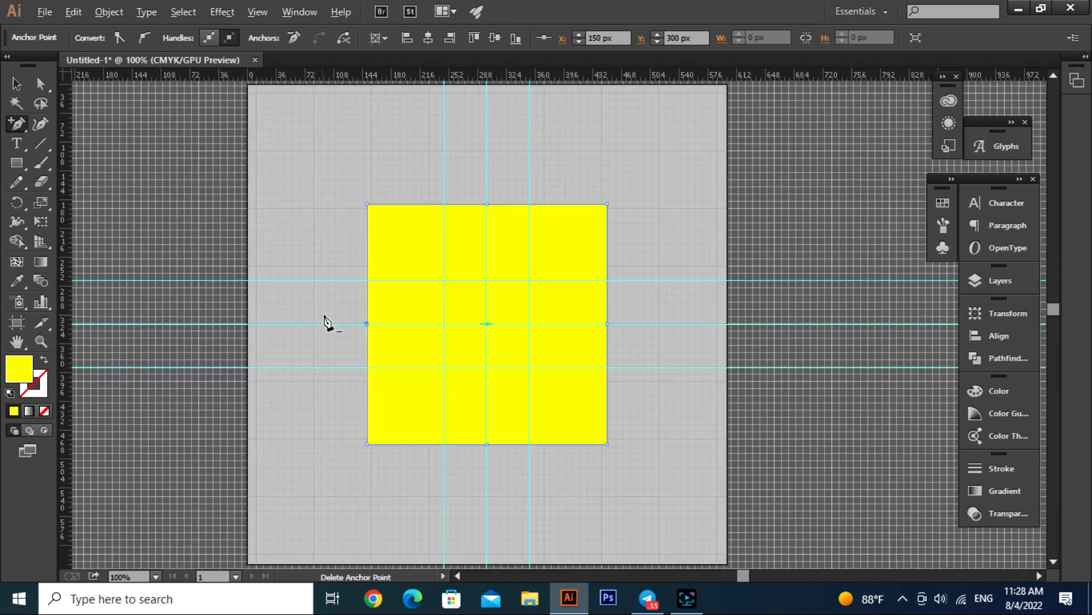
# Move the top and right midpoint anchors inward along the centre guides to the nearest outer guides, at Y 245.333 px and X 353.75 px.
pyautogui.click(16, 83)
pyautogui.click(115, 160)
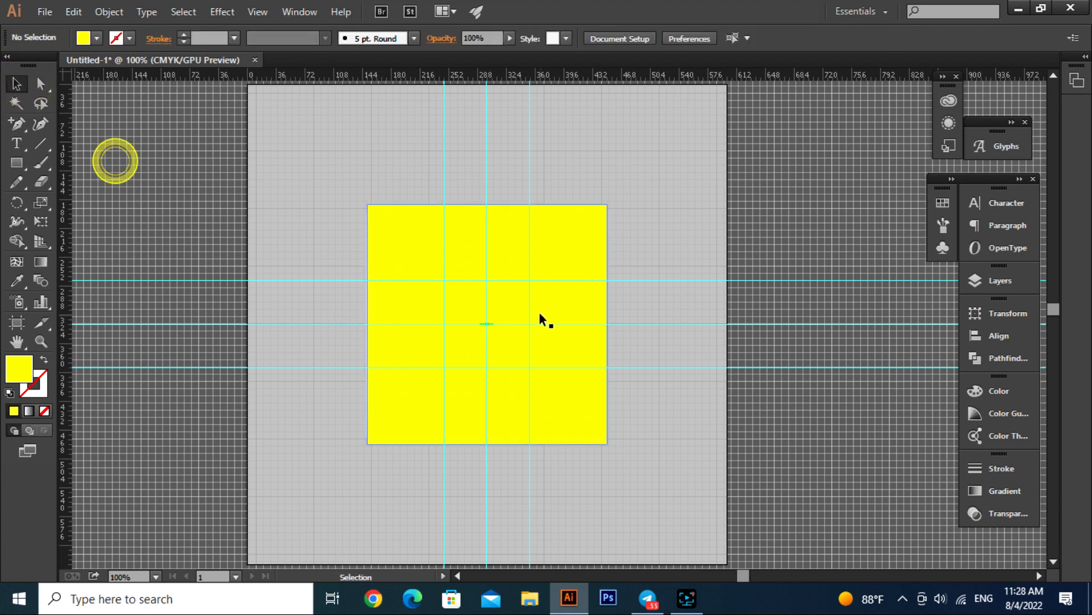
pyautogui.click(522, 316)
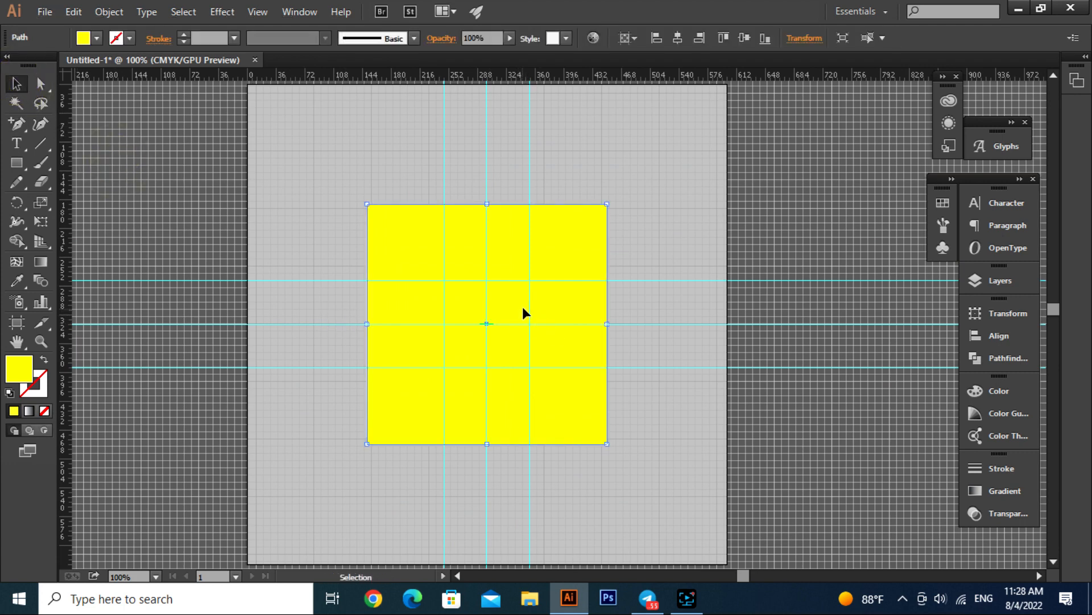
pyautogui.click(47, 85)
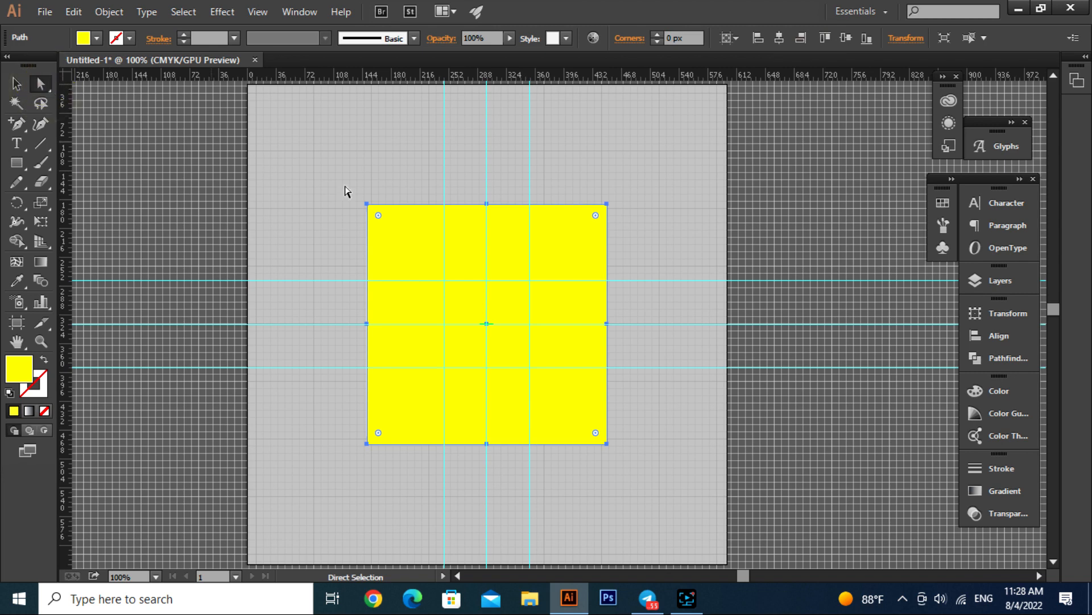
pyautogui.scroll(2, 522, 260)
pyautogui.click(464, 148)
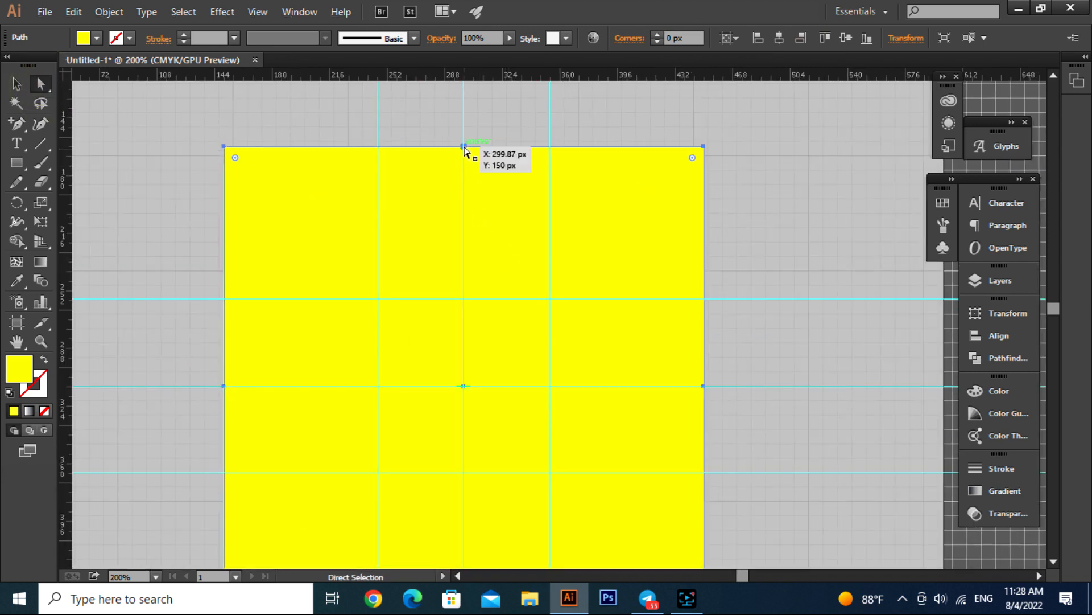
pyautogui.moveTo(464, 146); pyautogui.dragTo(464, 299)
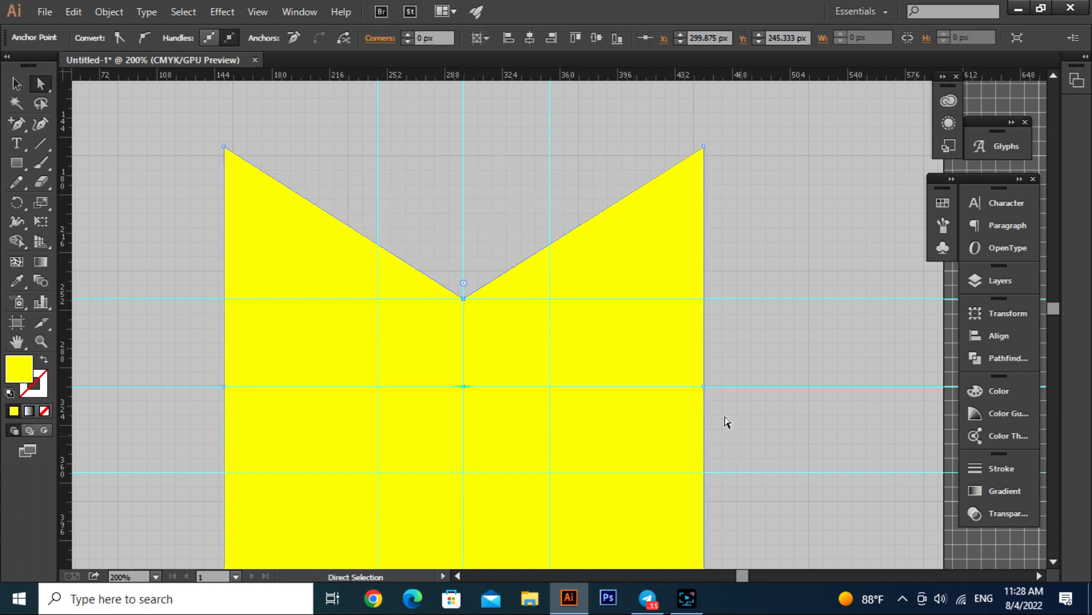
pyautogui.click(704, 386)
pyautogui.moveTo(704, 387); pyautogui.dragTo(550, 386)
# Move the bottom and left midpoint anchors inward along the centre guides to the nearest outer guides, with the left one at X 246 px.
pyautogui.scroll(-4, 607, 292)
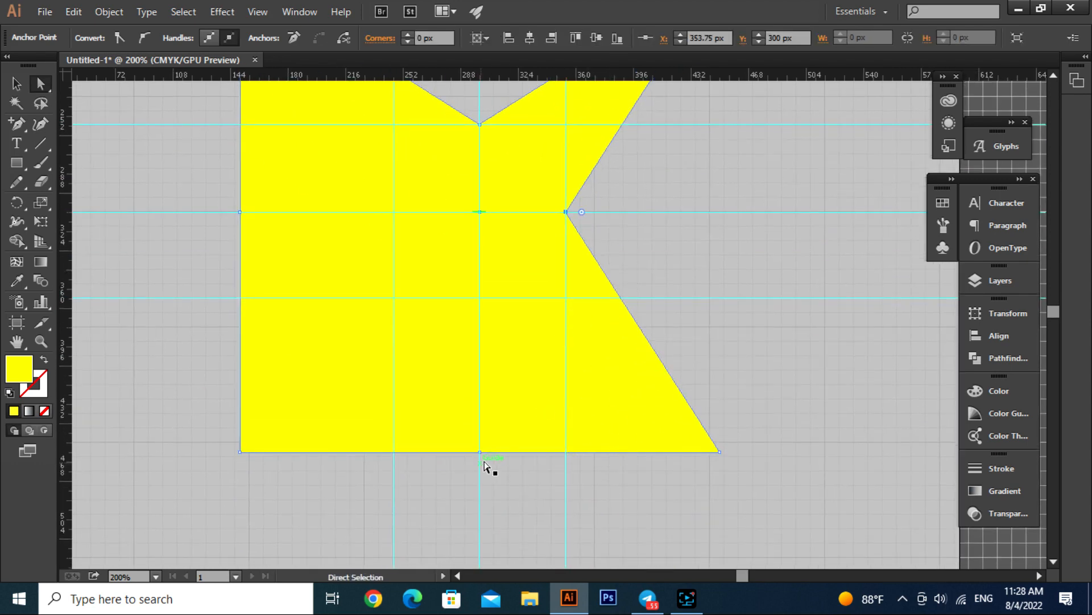
pyautogui.click(480, 452)
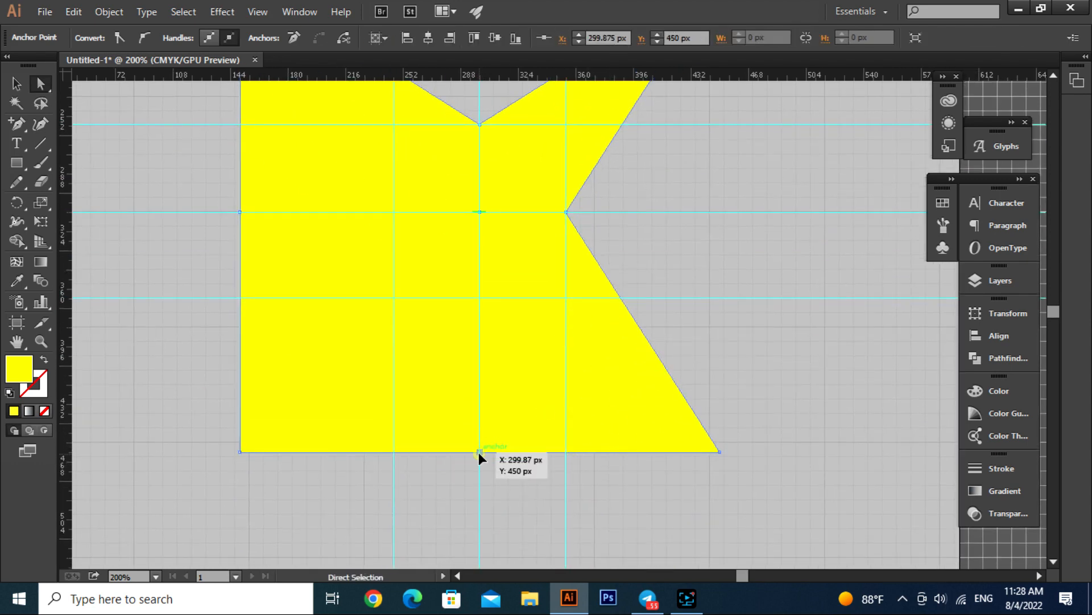
pyautogui.moveTo(480, 452); pyautogui.dragTo(480, 296)
pyautogui.press('space')
pyautogui.moveTo(376, 266); pyautogui.dragTo(475, 359)
pyautogui.moveTo(342, 307); pyautogui.dragTo(494, 307)
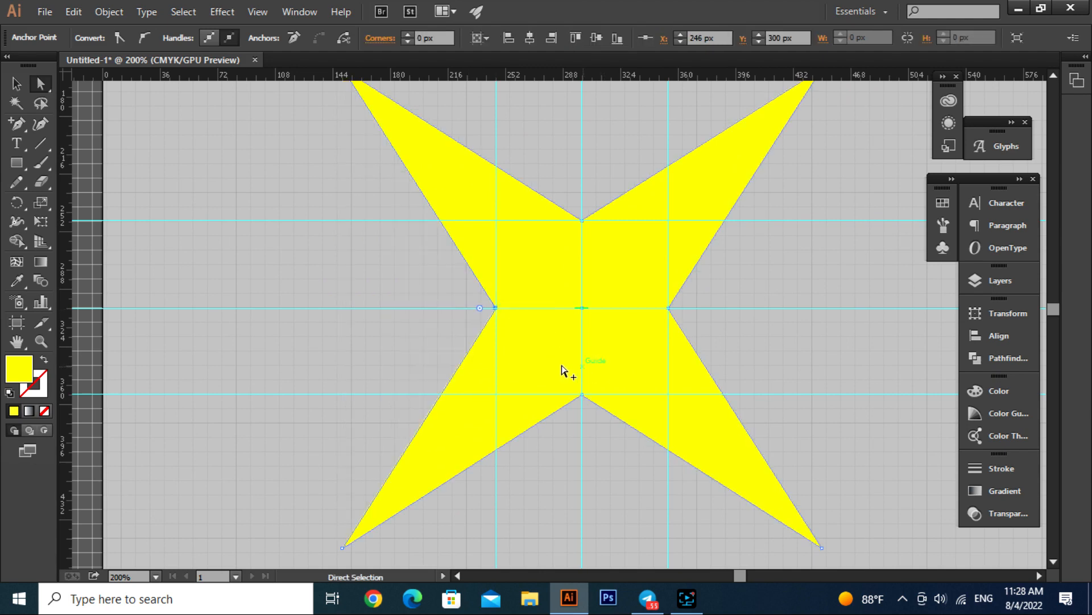
pyautogui.hotkey('ctrl', '-')
pyautogui.hotkey('ctrl', '-')
# Rotate the four-pointed star 90° about the crossing of the centre guides.
pyautogui.click(17, 83)
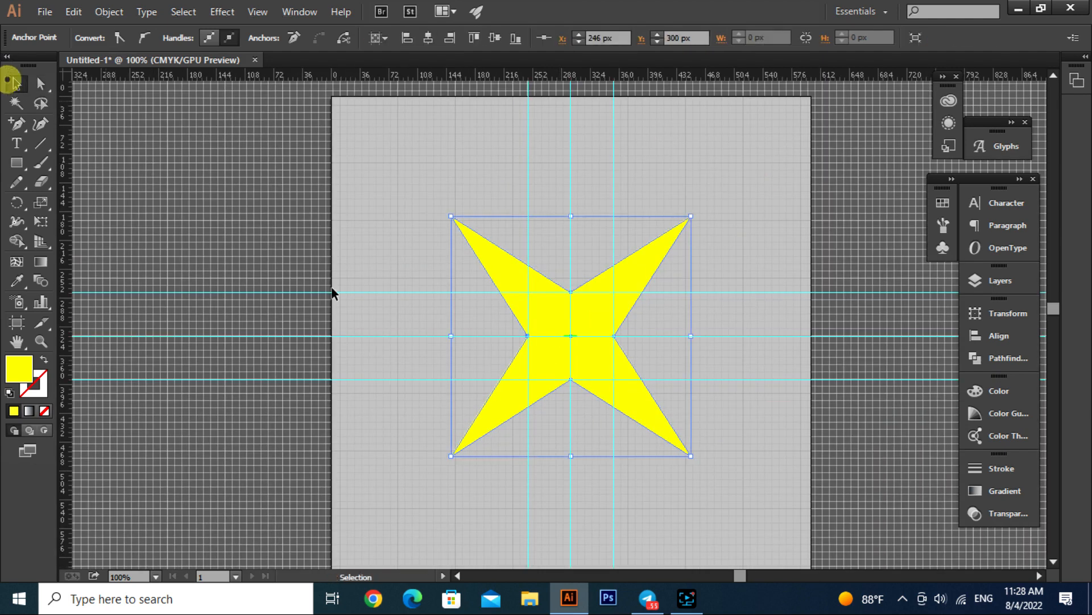
pyautogui.click(703, 506)
pyautogui.click(644, 408)
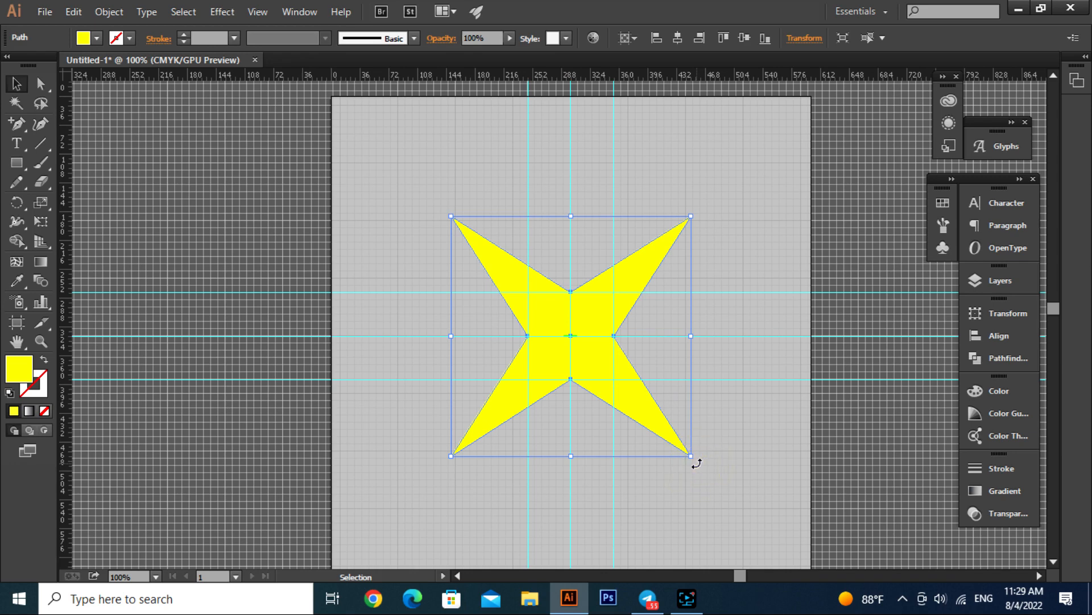
pyautogui.click(16, 202)
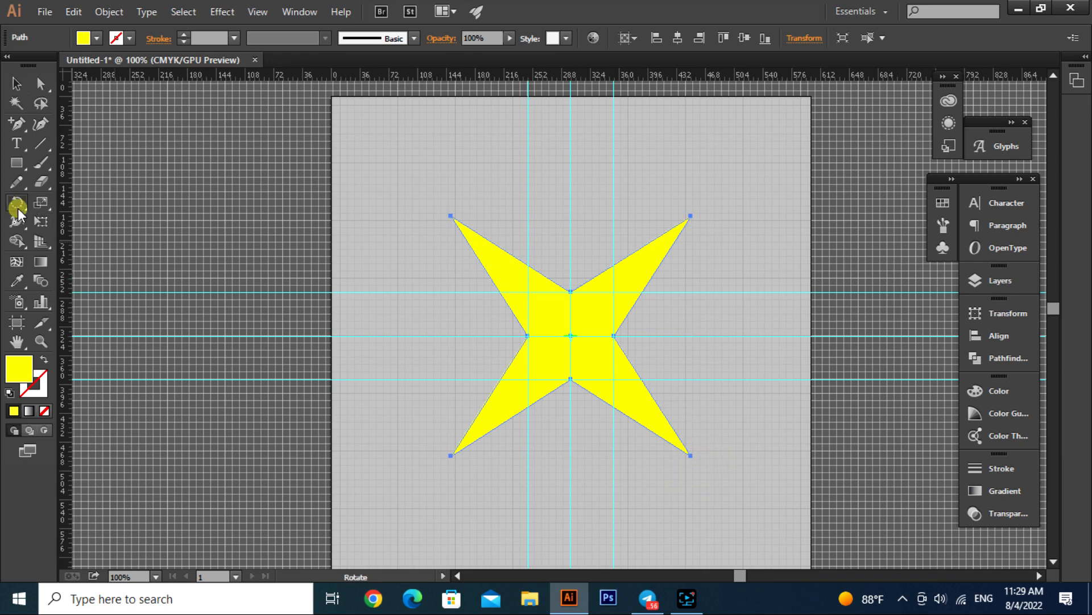
pyautogui.keyDown('alt'); pyautogui.click(569, 336); pyautogui.keyUp('alt')
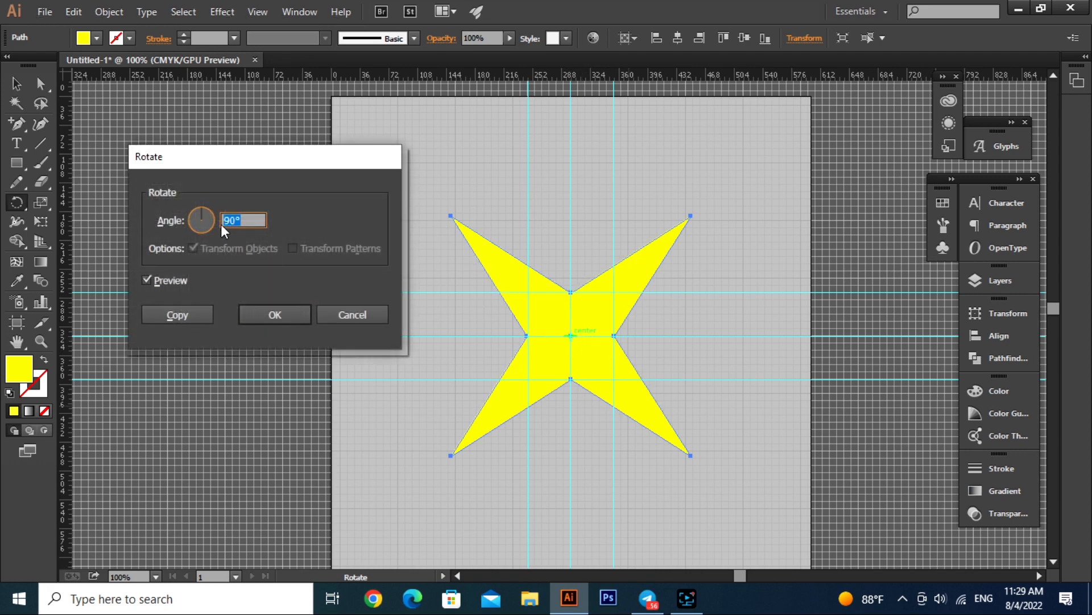
pyautogui.press('Return')
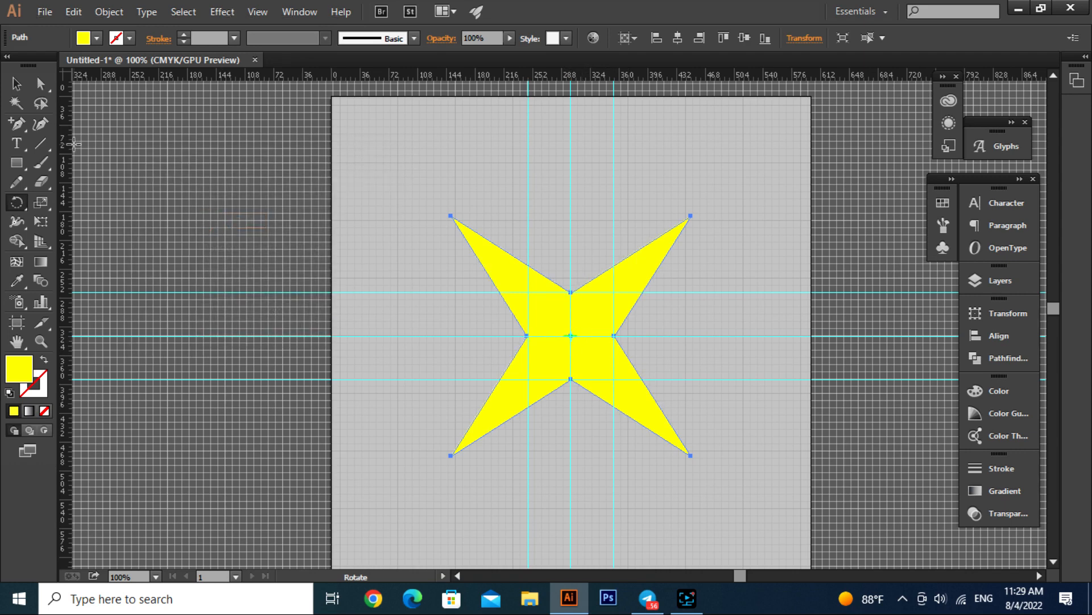
pyautogui.click(17, 83)
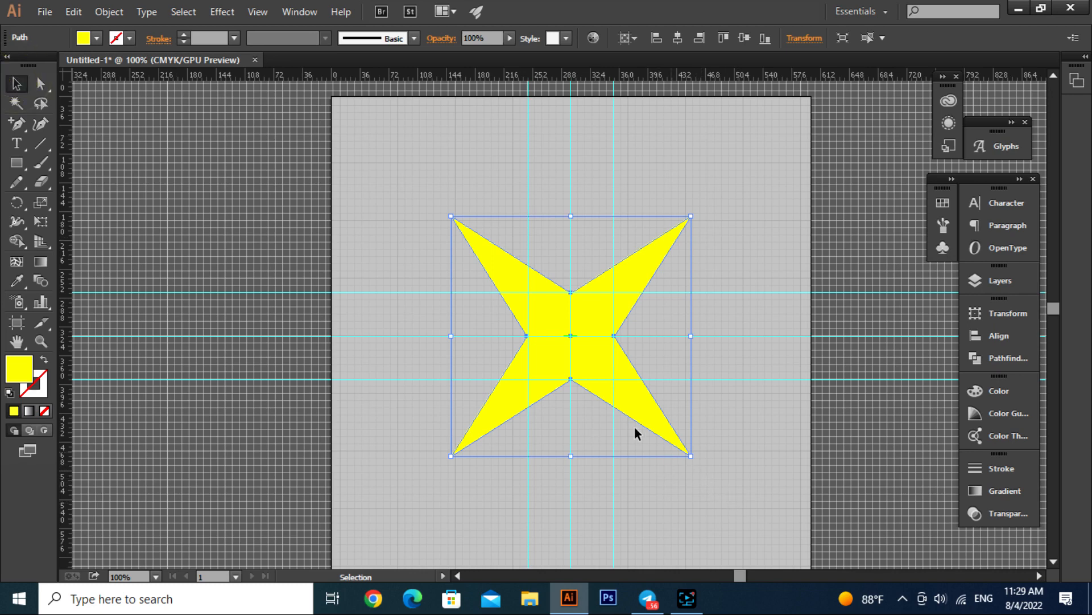
pyautogui.click(22, 204)
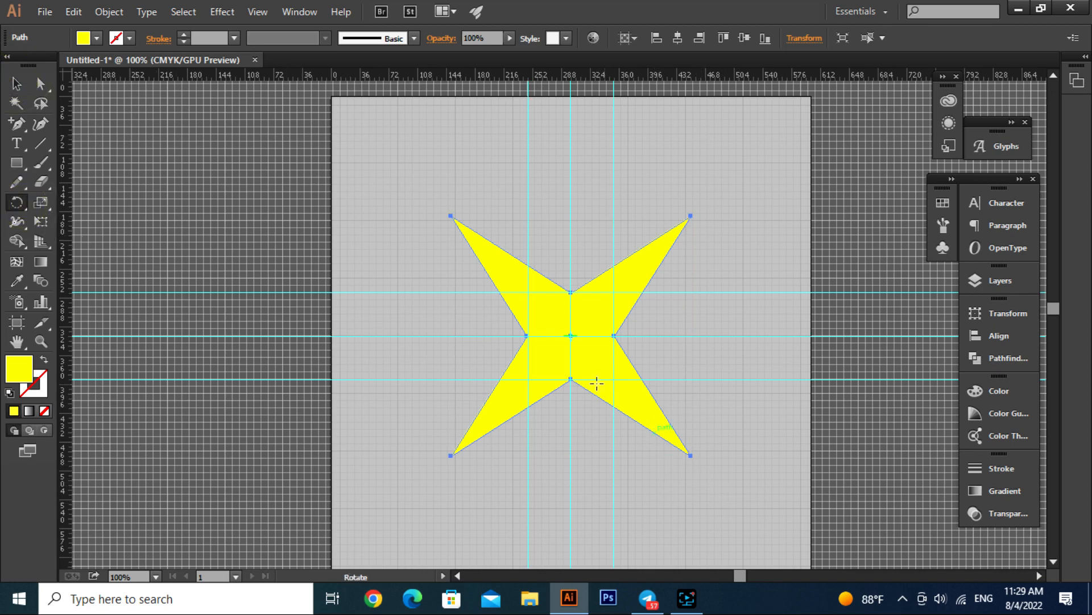
pyautogui.keyDown('alt'); pyautogui.click(569, 335); pyautogui.keyUp('alt')
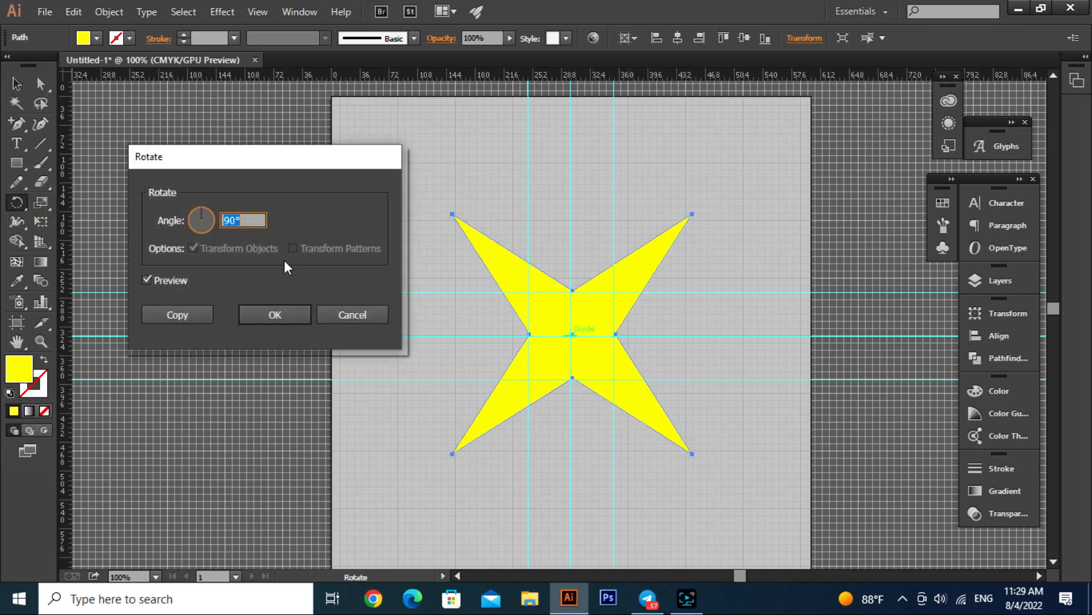
pyautogui.write('180')
pyautogui.press('Escape')
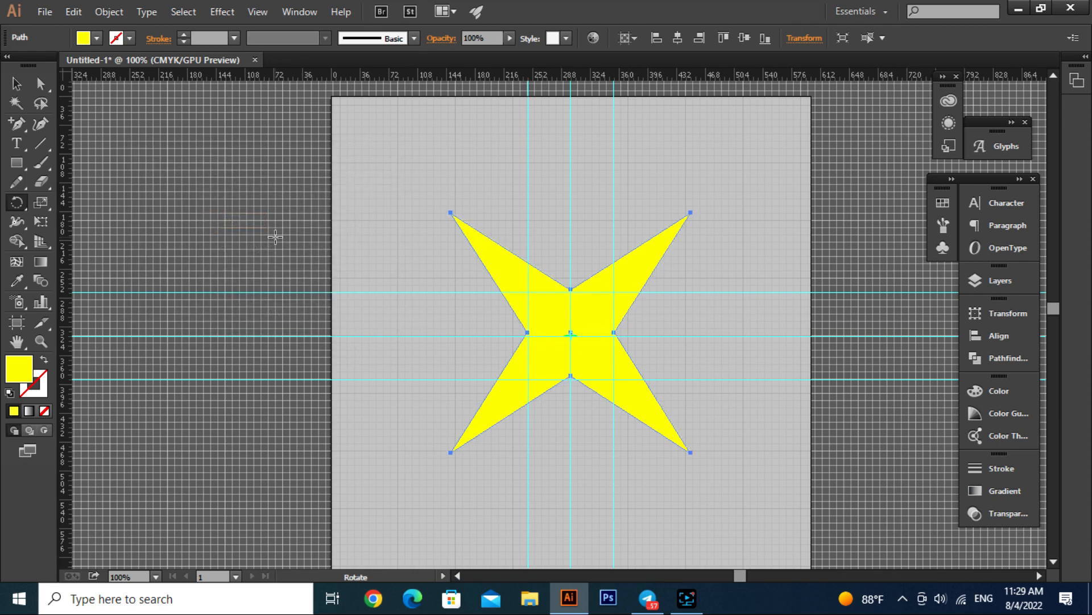
# Rotate the star by 45° so its four tips lie on the horizontal and vertical centre guides, and deselect it.
pyautogui.click(16, 84)
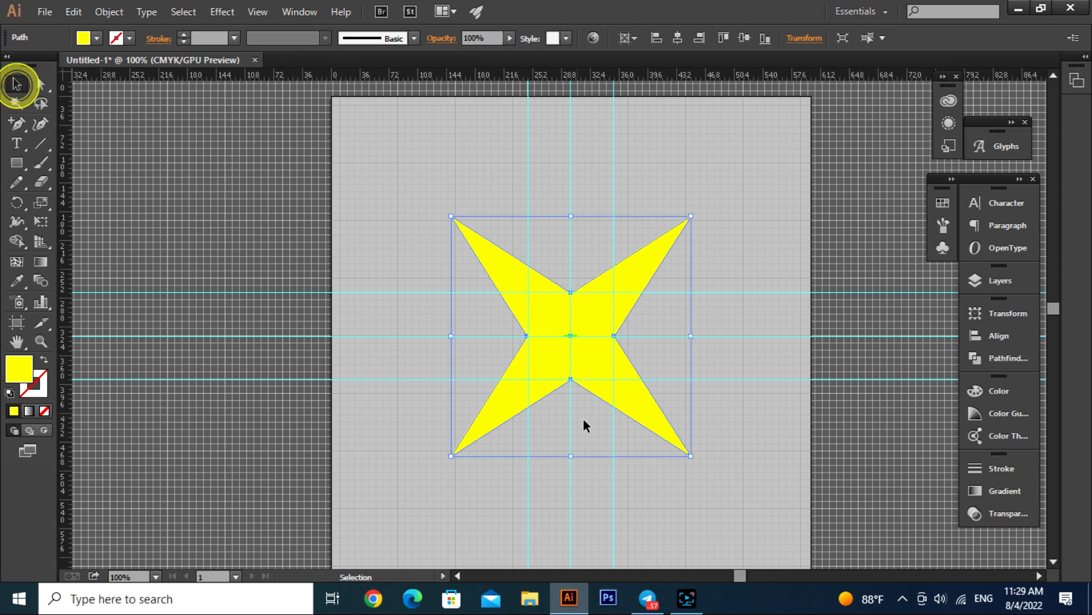
pyautogui.click(697, 463)
pyautogui.moveTo(698, 463); pyautogui.dragTo(654, 320)
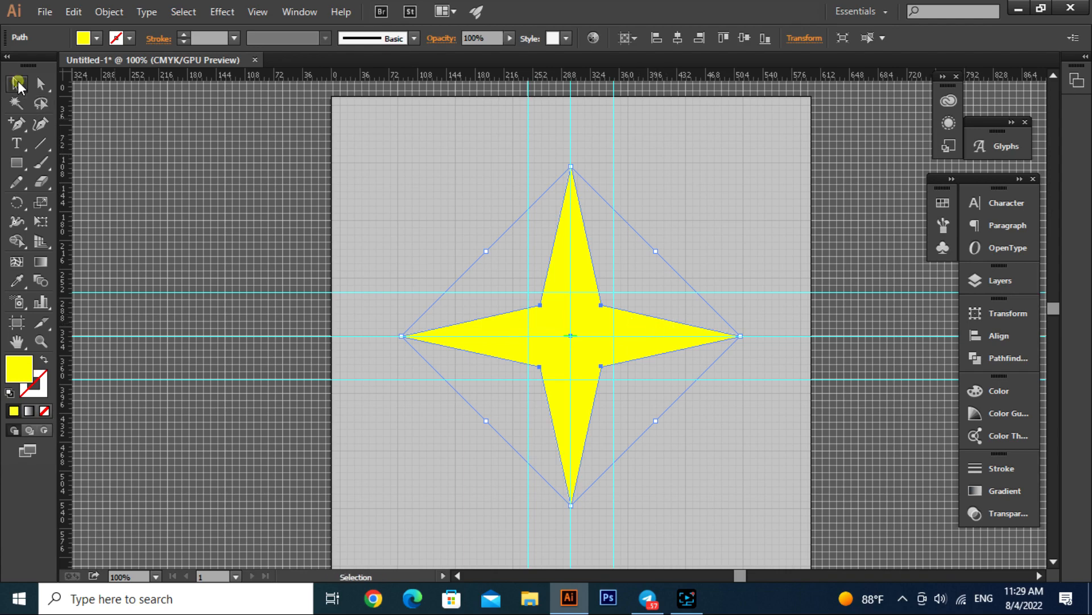
pyautogui.click(153, 207)
pyautogui.click(666, 413)
# Draw a rectangle about 220 × 54 px over the left arm's lower half, from the horizontal centre guide to the vertical centre and lower guides' crossing.
pyautogui.press('space')
pyautogui.moveTo(709, 424); pyautogui.dragTo(673, 398)
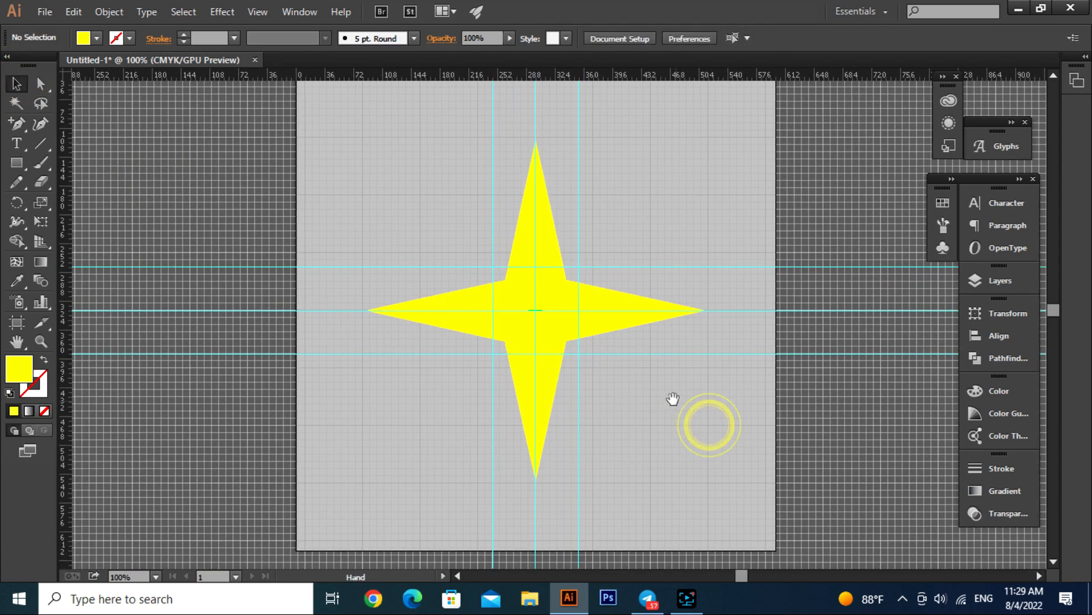
pyautogui.scroll(3, 538, 303)
pyautogui.scroll(-3, 581, 340)
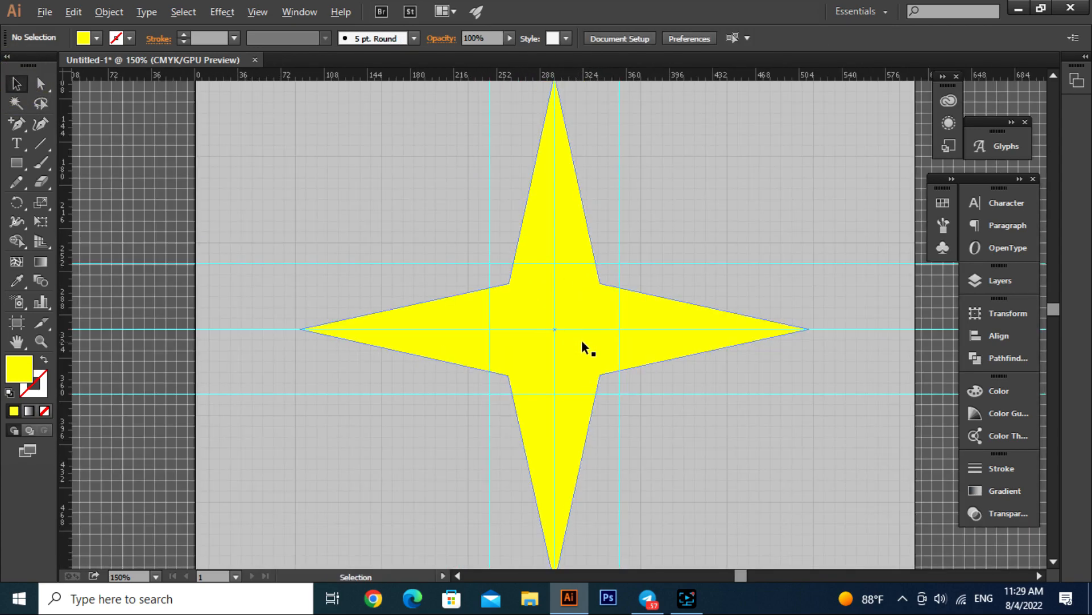
pyautogui.click(16, 163)
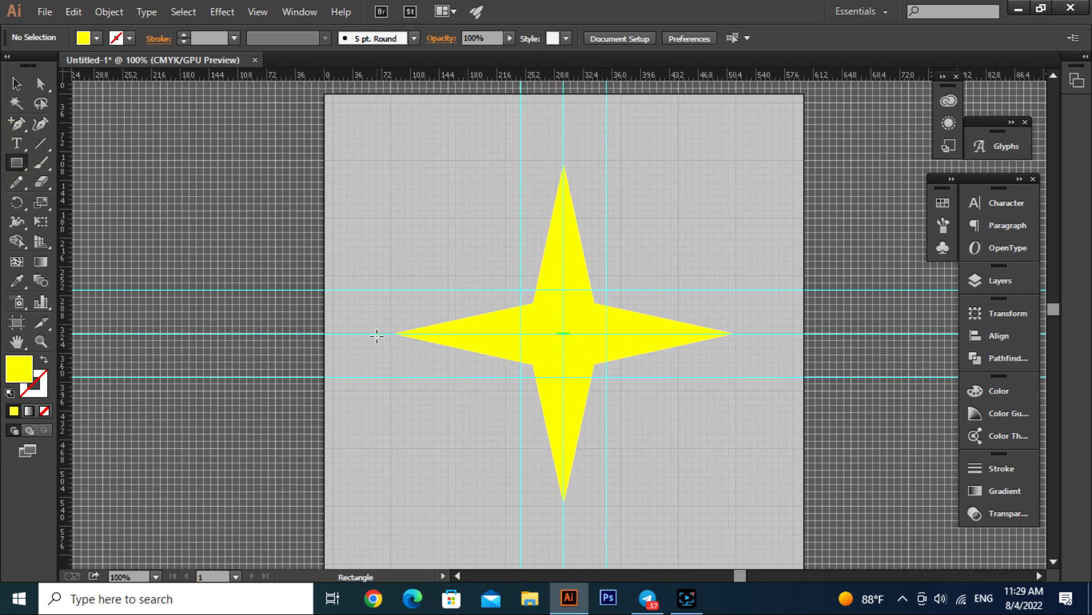
pyautogui.scroll(3, 479, 358)
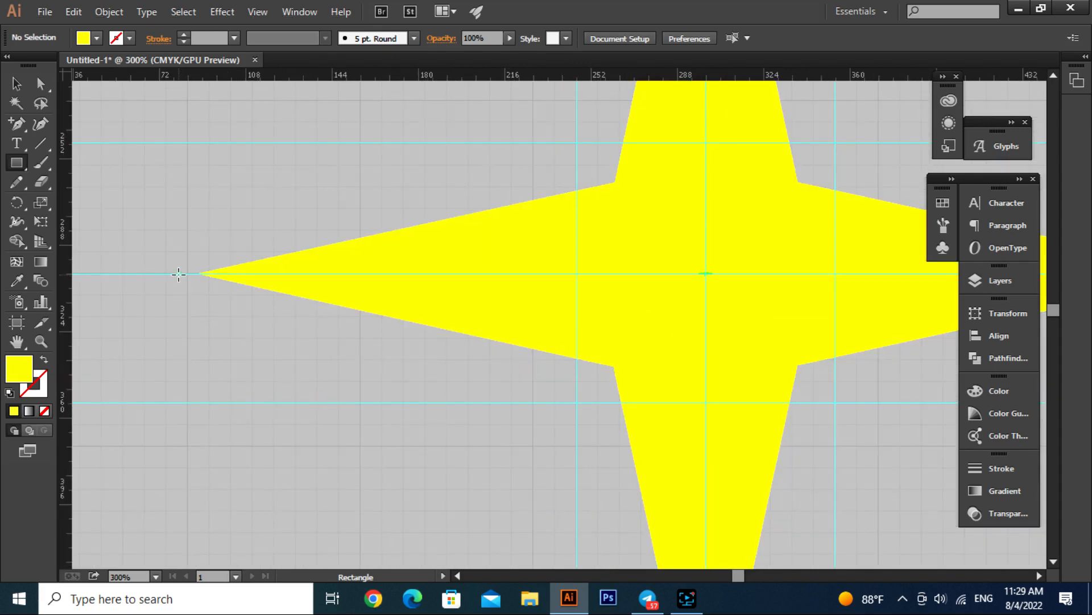
pyautogui.moveTo(178, 274); pyautogui.dragTo(707, 402)
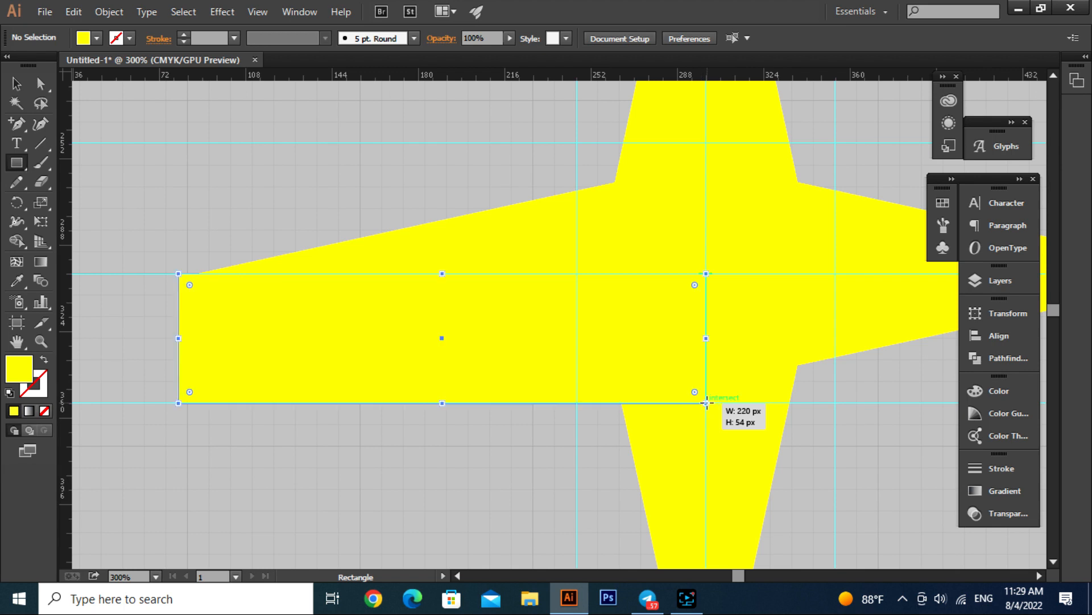
# Add an anchor on the rectangle's bottom edge at the left vertical guide and delete its bottom-right corner anchor, leaving a diagonal edge.
pyautogui.press('p')
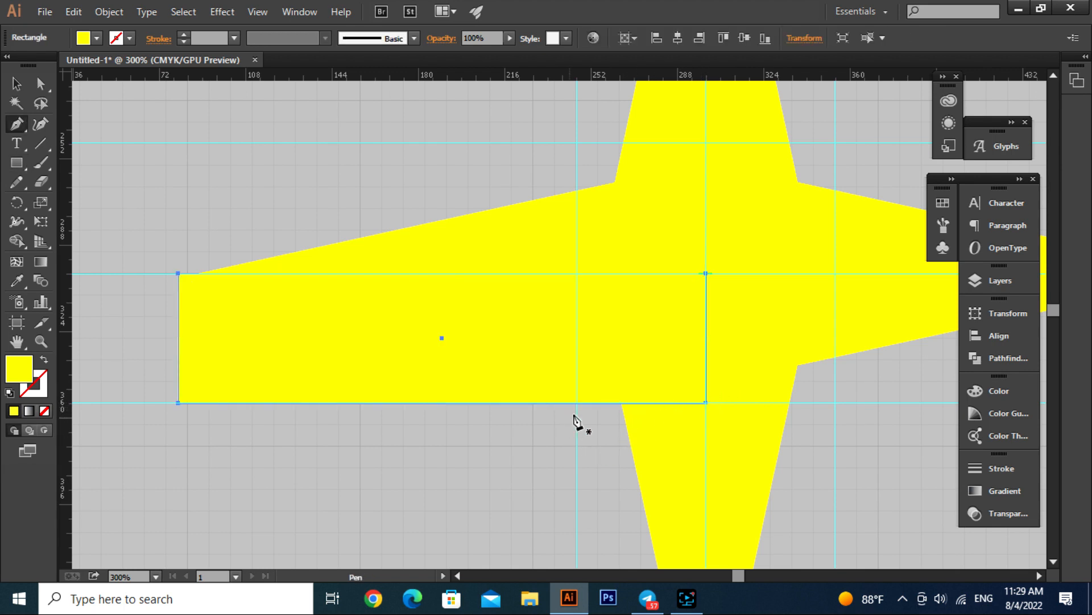
pyautogui.click(577, 404)
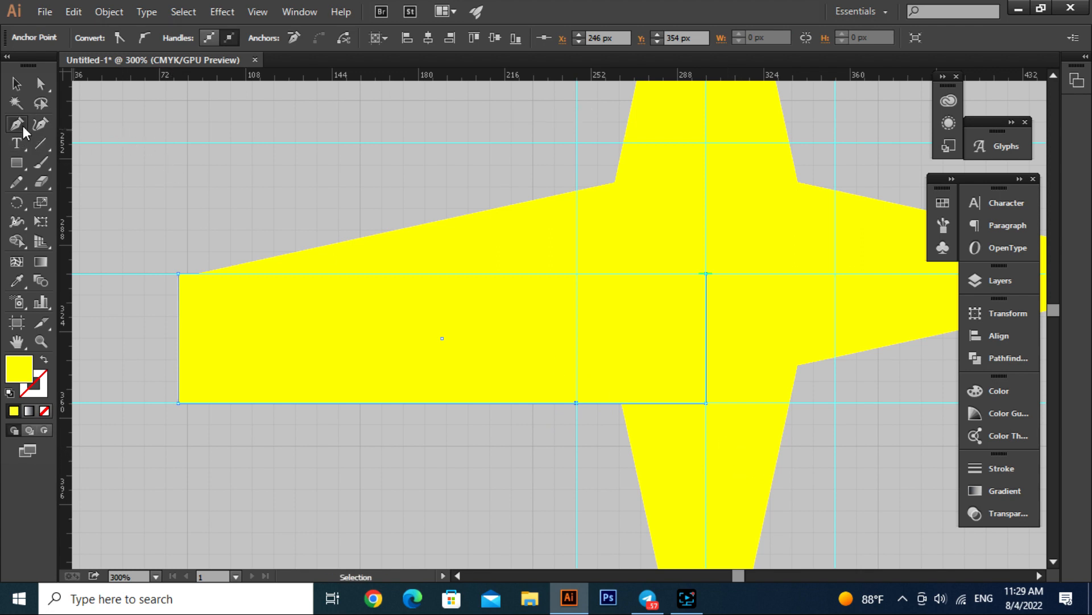
pyautogui.moveTo(16, 123); pyautogui.dragTo(55, 165)
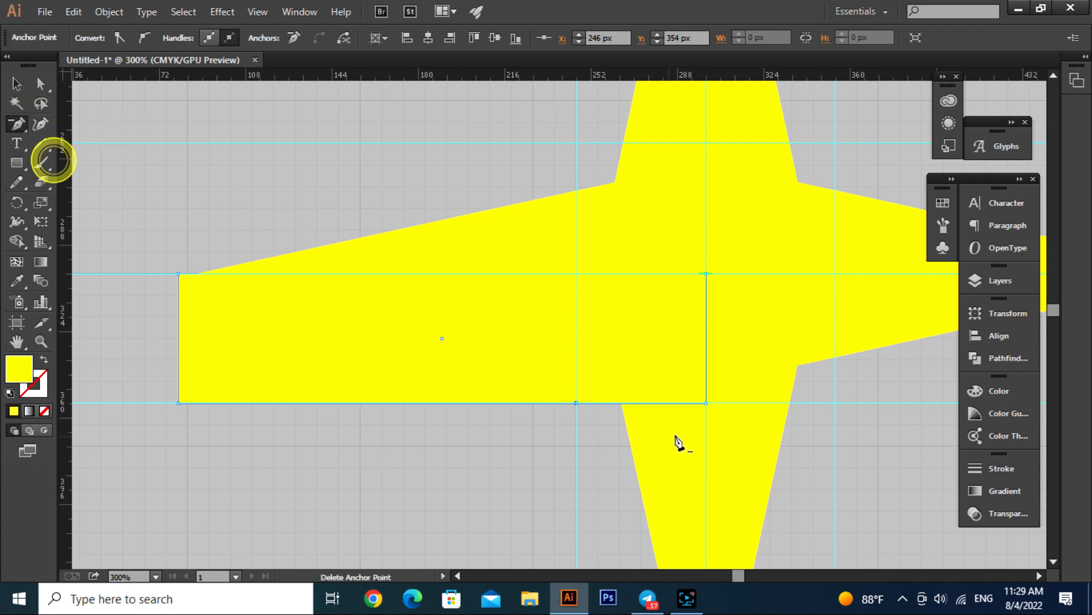
pyautogui.click(706, 404)
pyautogui.press('v')
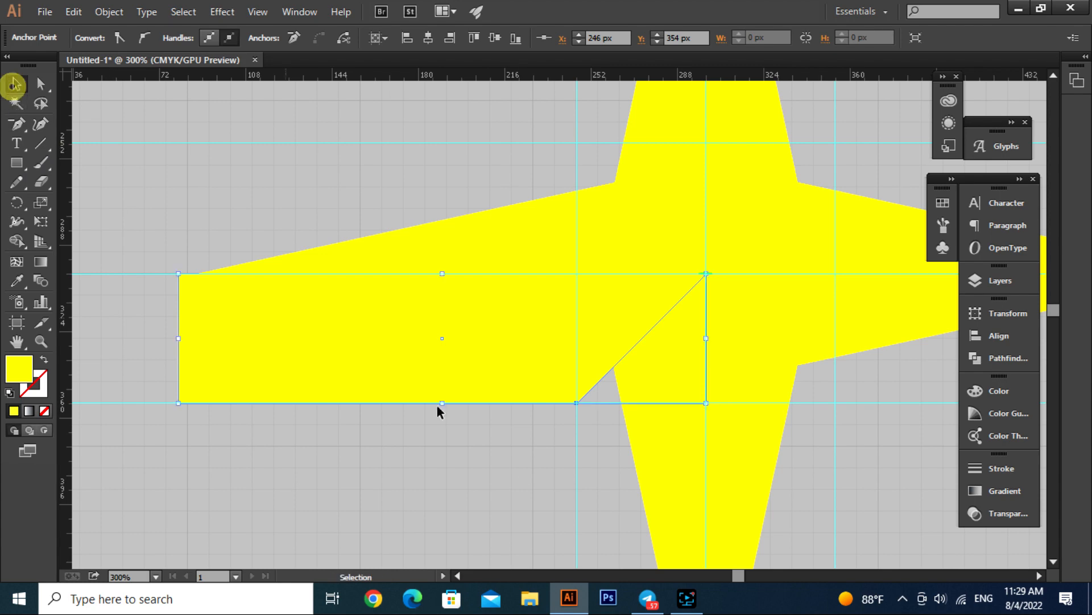
# Fill the diagonally cut shape with the green sampled from the green square above the artboard, and deselect it.
pyautogui.hotkey('ctrl', '1')
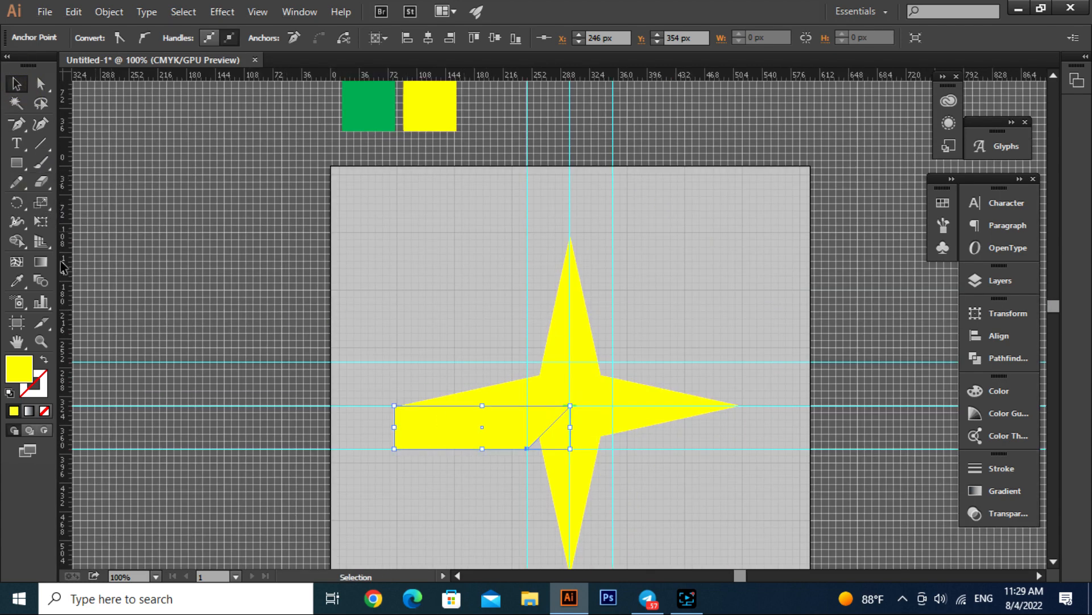
pyautogui.click(19, 280)
pyautogui.click(371, 120)
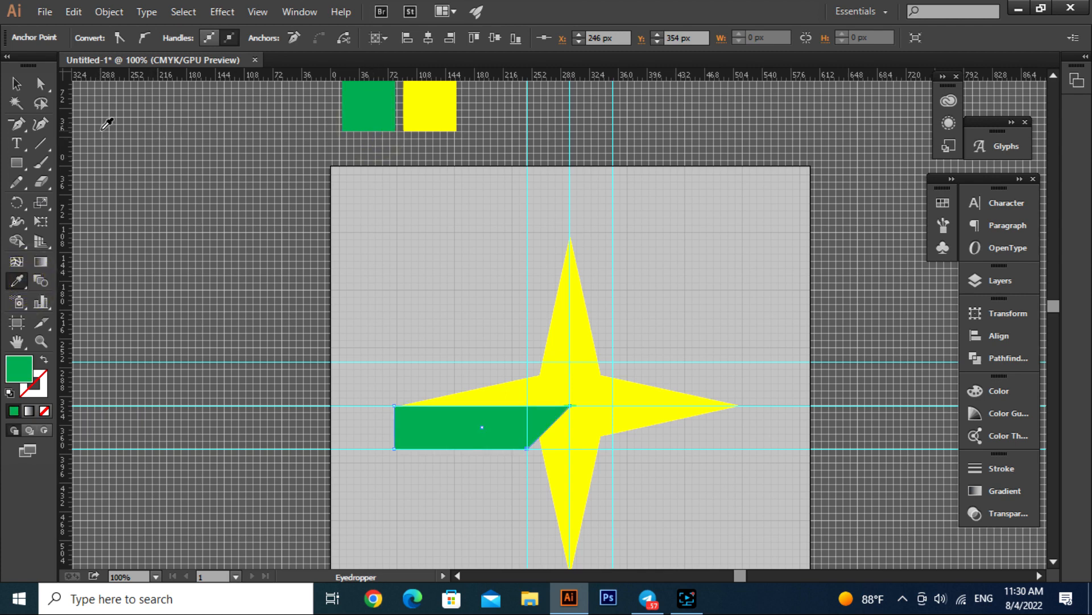
pyautogui.click(16, 84)
pyautogui.click(151, 193)
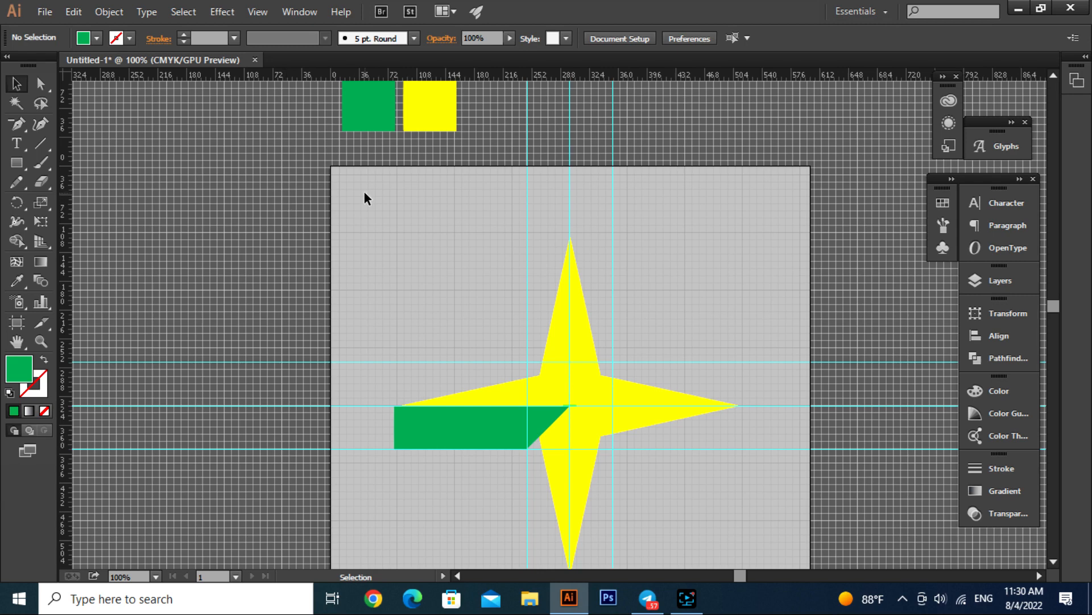
# Copy the green shape around the crossing of the centre guides at 90° intervals so each of the four arms has one.
pyautogui.click(468, 421)
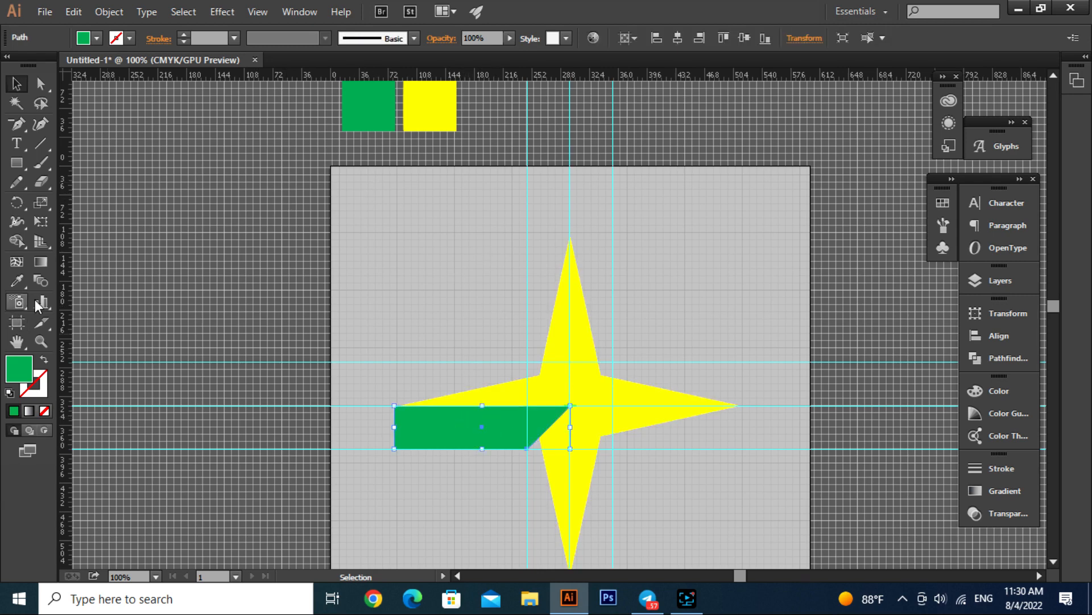
pyautogui.click(16, 202)
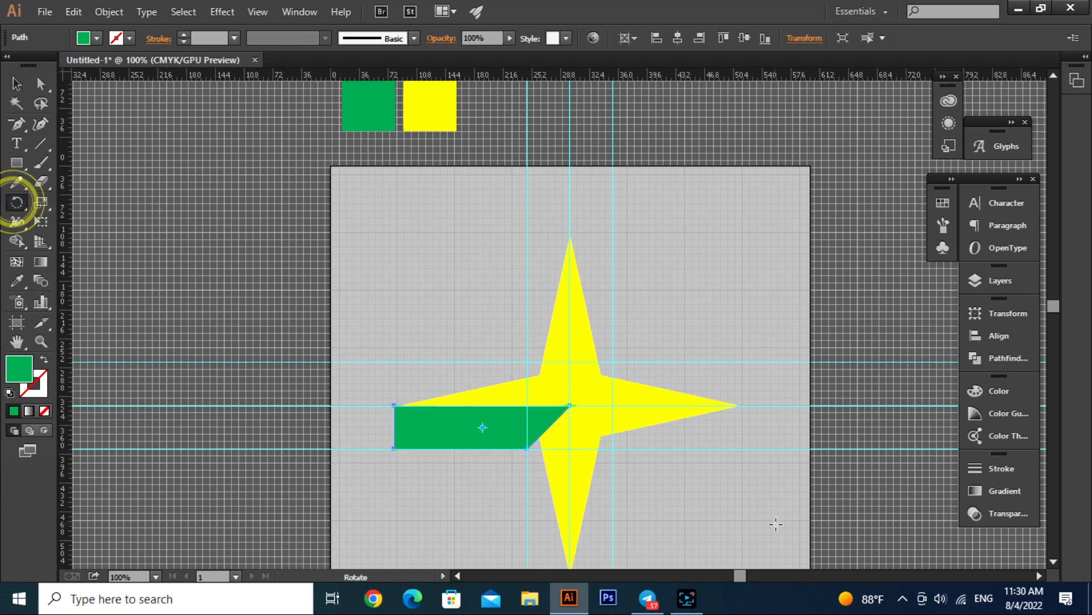
pyautogui.scroll(1, 578, 451)
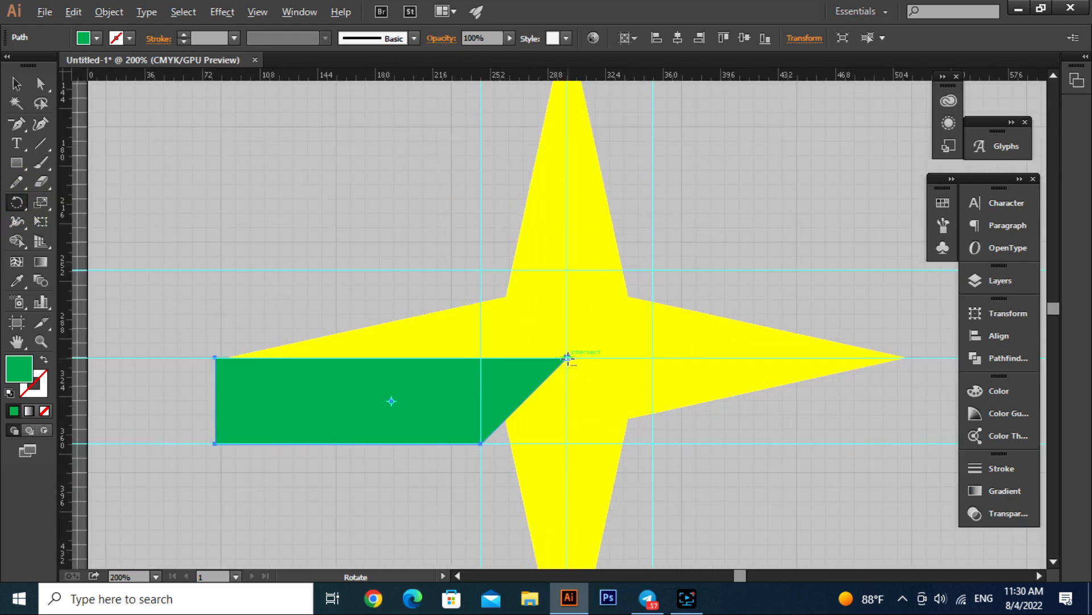
pyautogui.keyDown('alt'); pyautogui.click(567, 358); pyautogui.keyUp('alt')
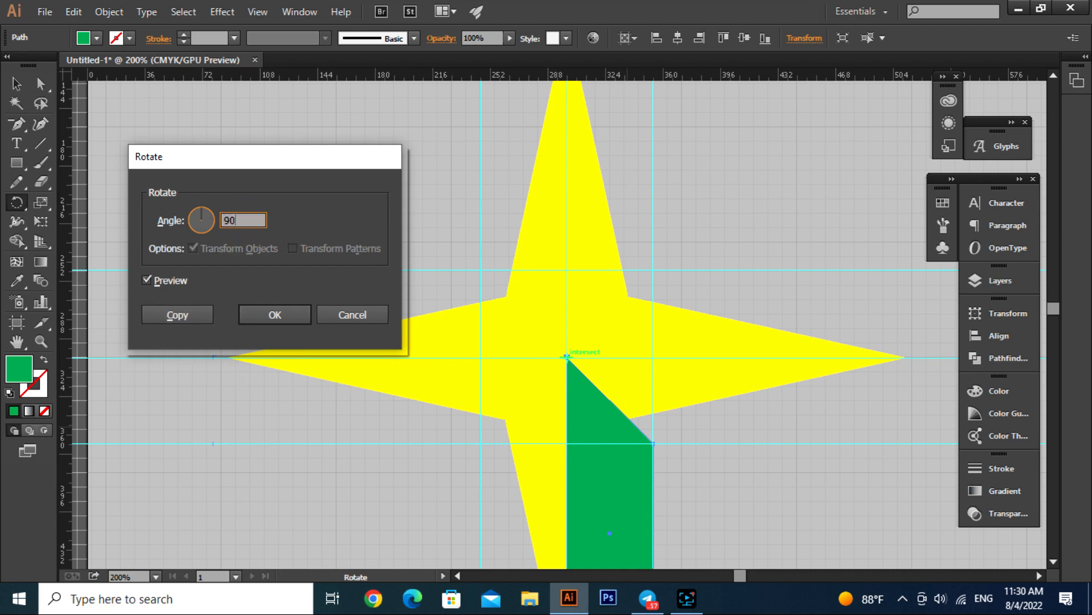
pyautogui.press('Tab')
pyautogui.click(193, 313)
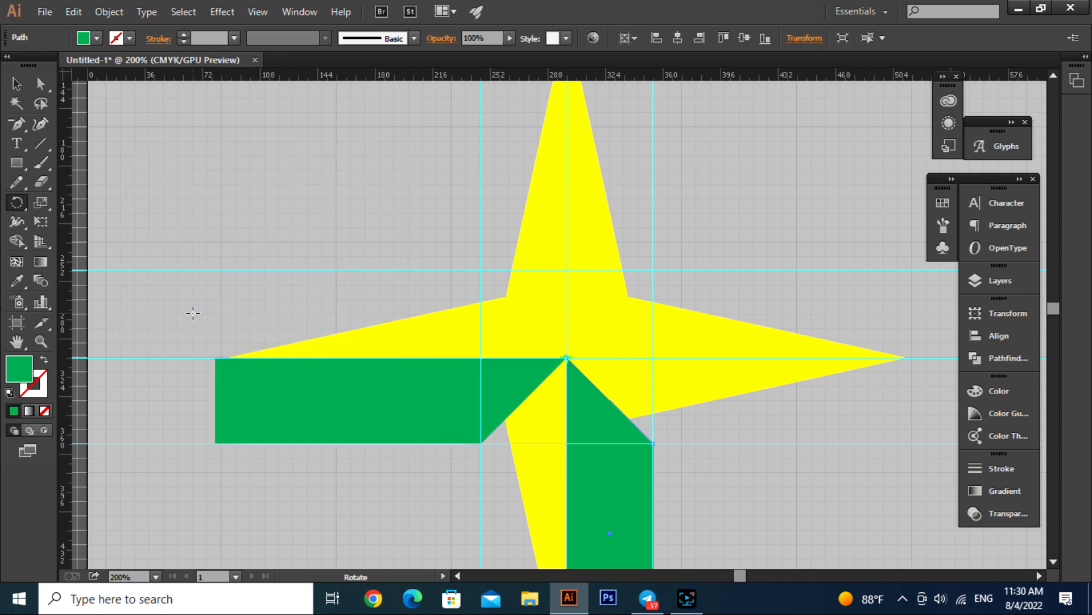
pyautogui.hotkey('ctrl', 'd')
pyautogui.hotkey('ctrl', 'd')
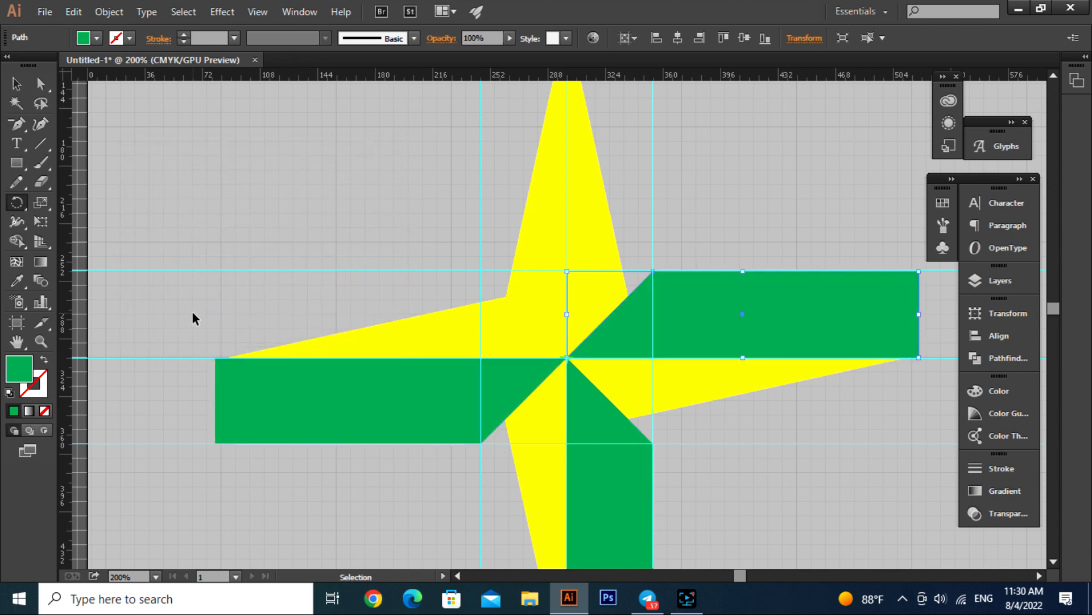
pyautogui.click(16, 84)
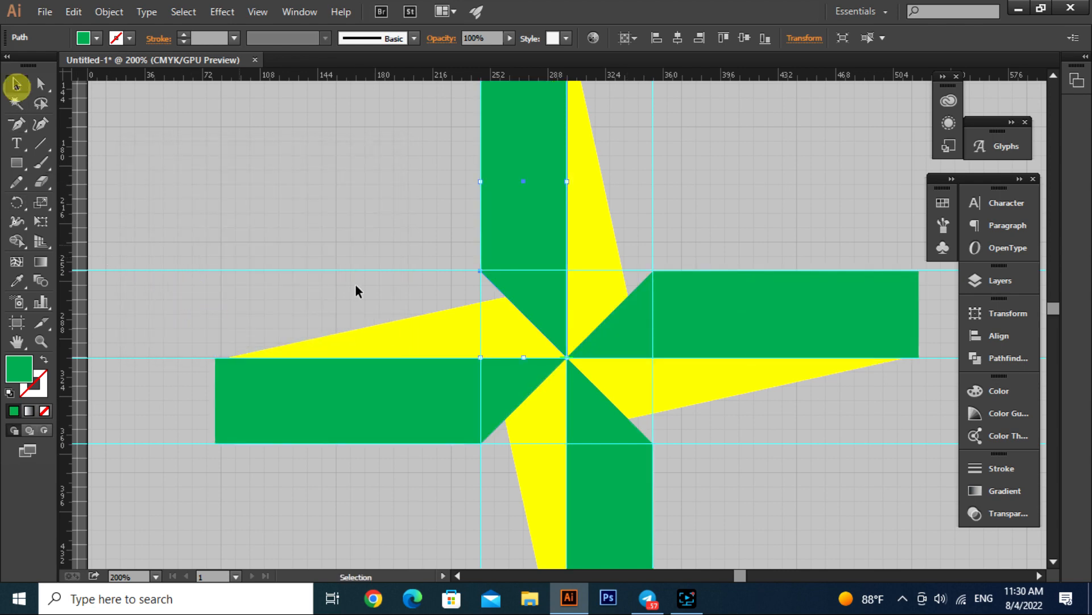
pyautogui.hotkey('ctrl', '-')
pyautogui.click(340, 212)
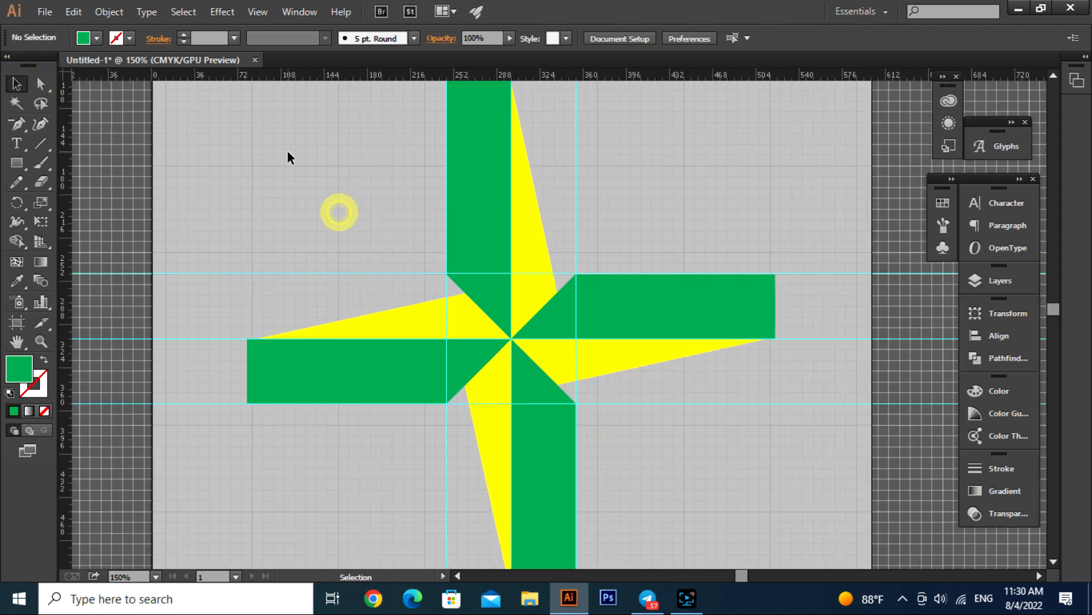
# Select the star with the four green shapes and split off the green overlap on each arm with Shape Builder.
pyautogui.moveTo(288, 154); pyautogui.dragTo(677, 471)
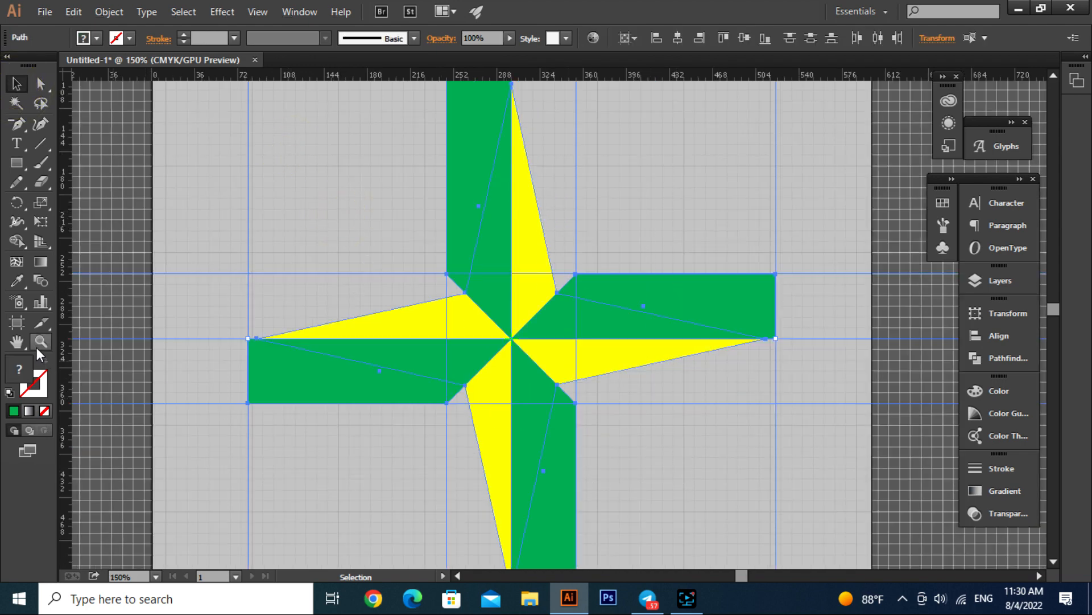
pyautogui.click(19, 247)
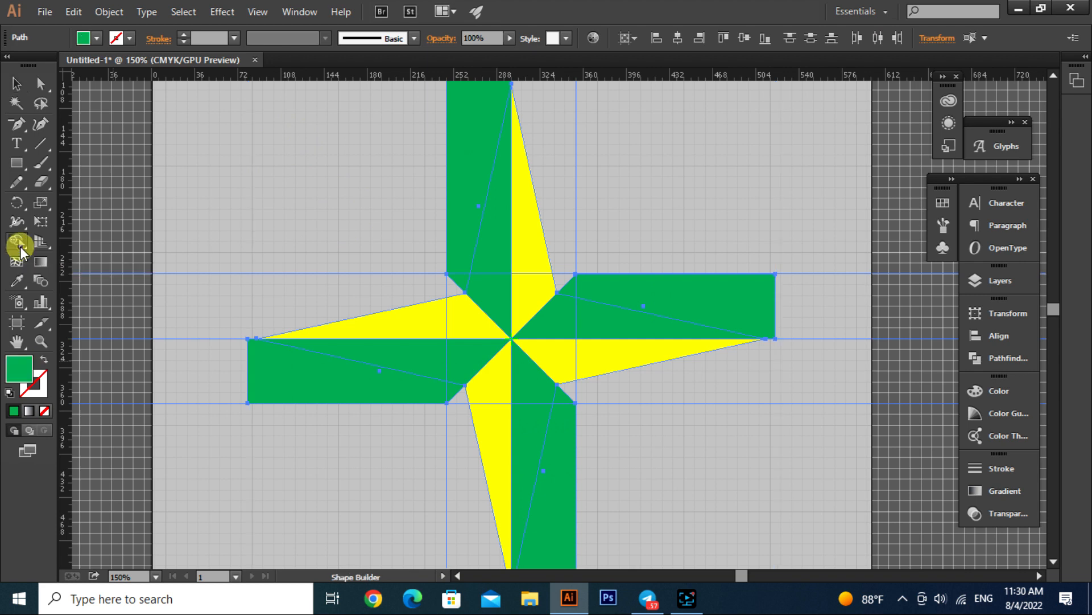
pyautogui.click(417, 355)
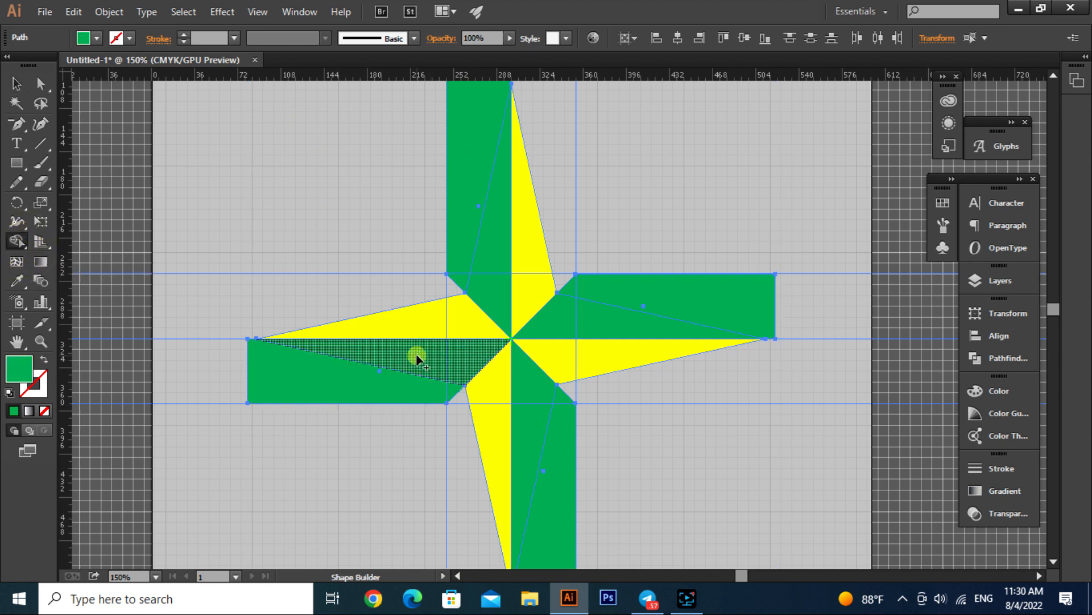
pyautogui.click(533, 383)
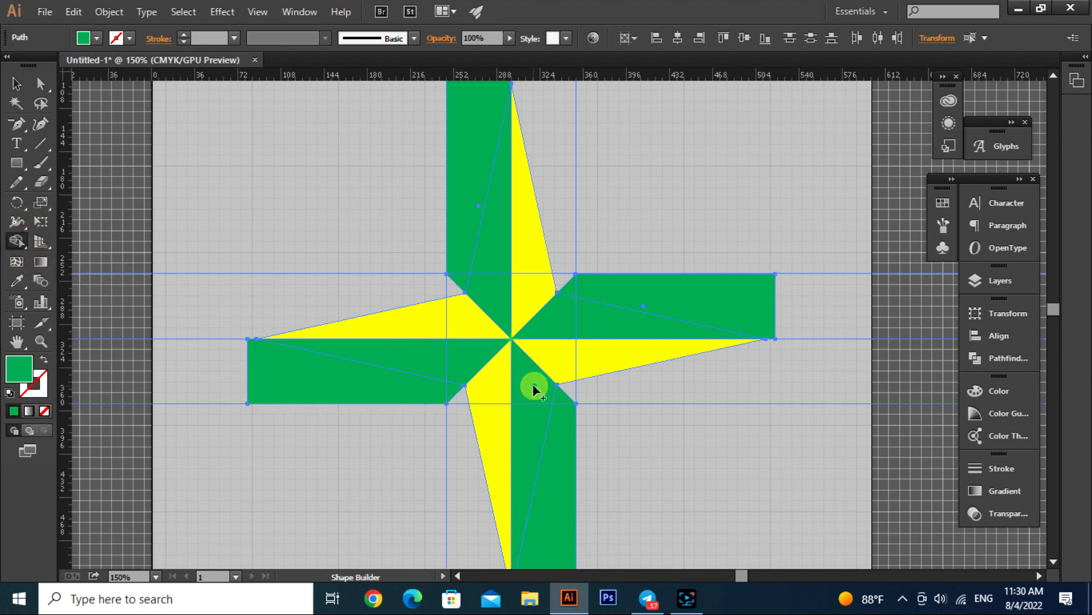
pyautogui.click(601, 330)
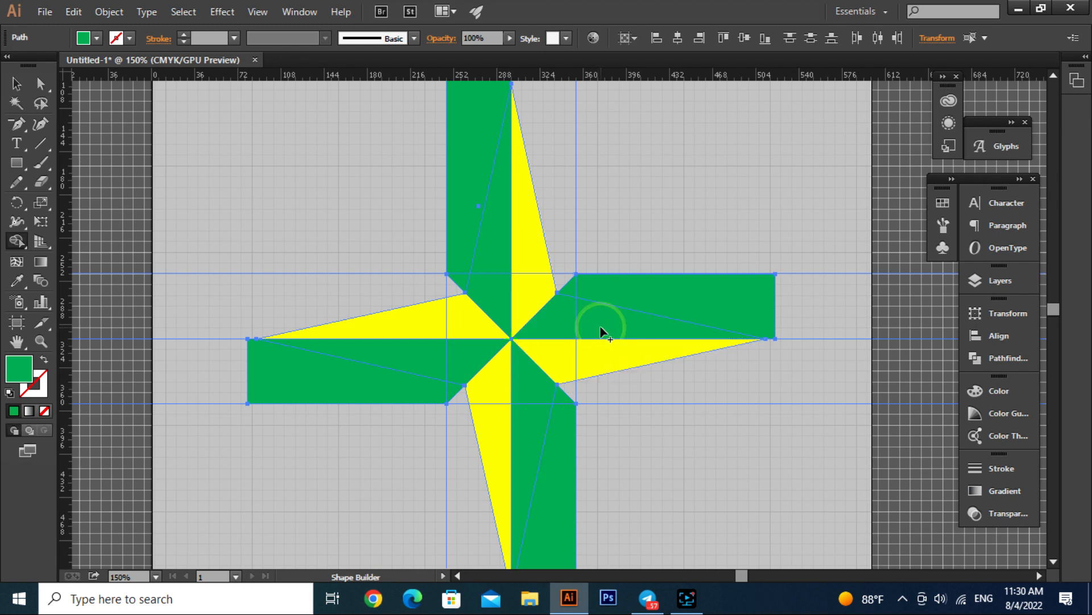
pyautogui.click(495, 246)
pyautogui.click(16, 84)
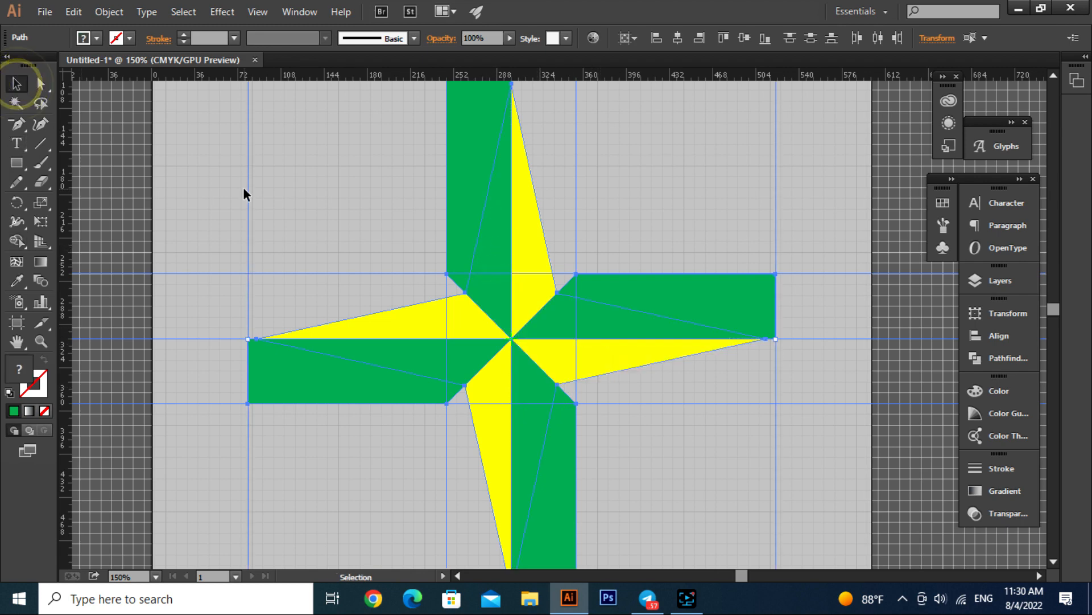
pyautogui.click(244, 188)
# Delete the four green leftover pieces outside the star's upper, right, lower and left arms.
pyautogui.hotkey('ctrl', '-')
pyautogui.hotkey('ctrl', '-')
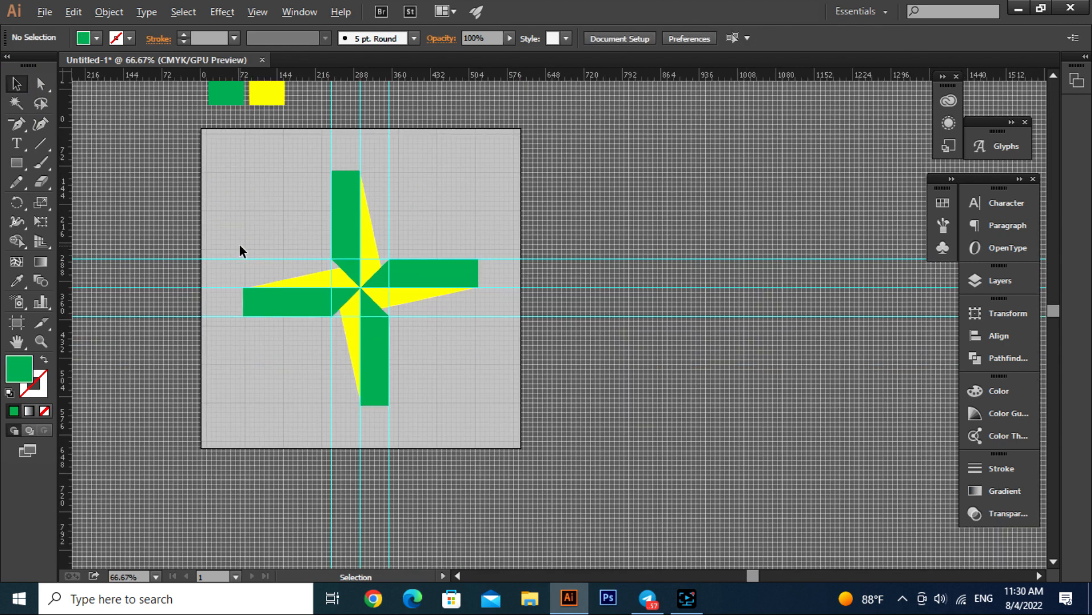
pyautogui.click(342, 180)
pyautogui.press('Delete')
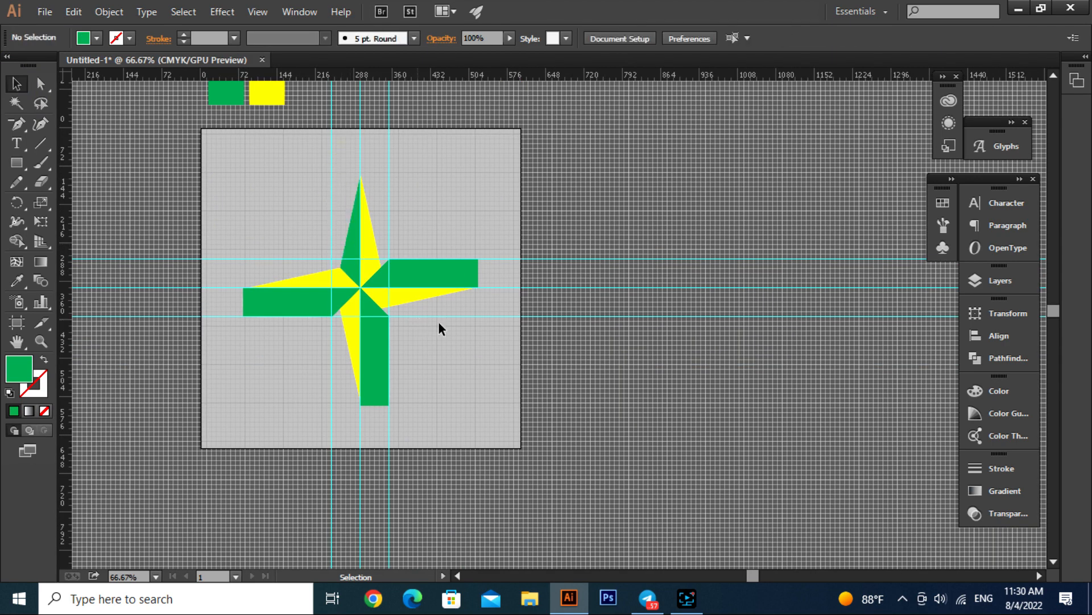
pyautogui.click(465, 264)
pyautogui.press('Delete')
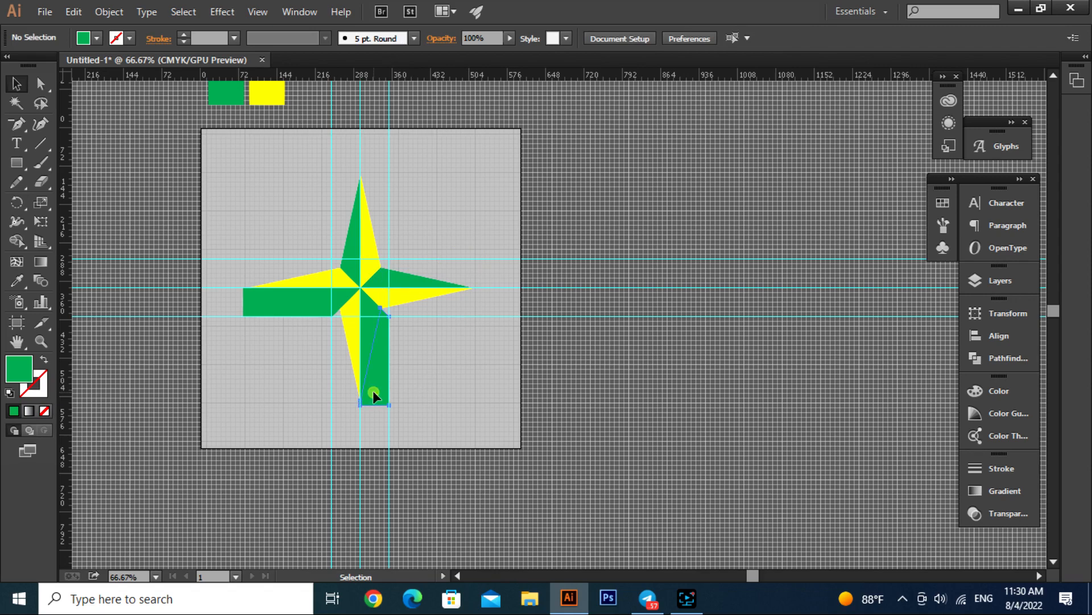
pyautogui.click(374, 391)
pyautogui.press('Delete')
pyautogui.click(251, 305)
pyautogui.press('Delete')
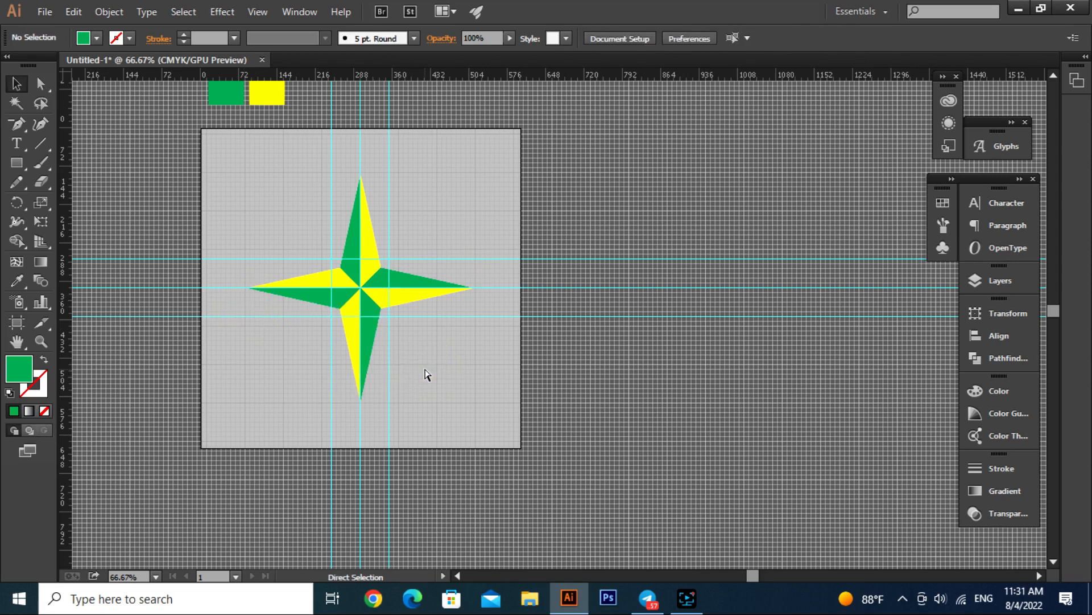
# Hide the guides to show the finished two-colour star on its own.
pyautogui.hotkey('ctrl', ';')
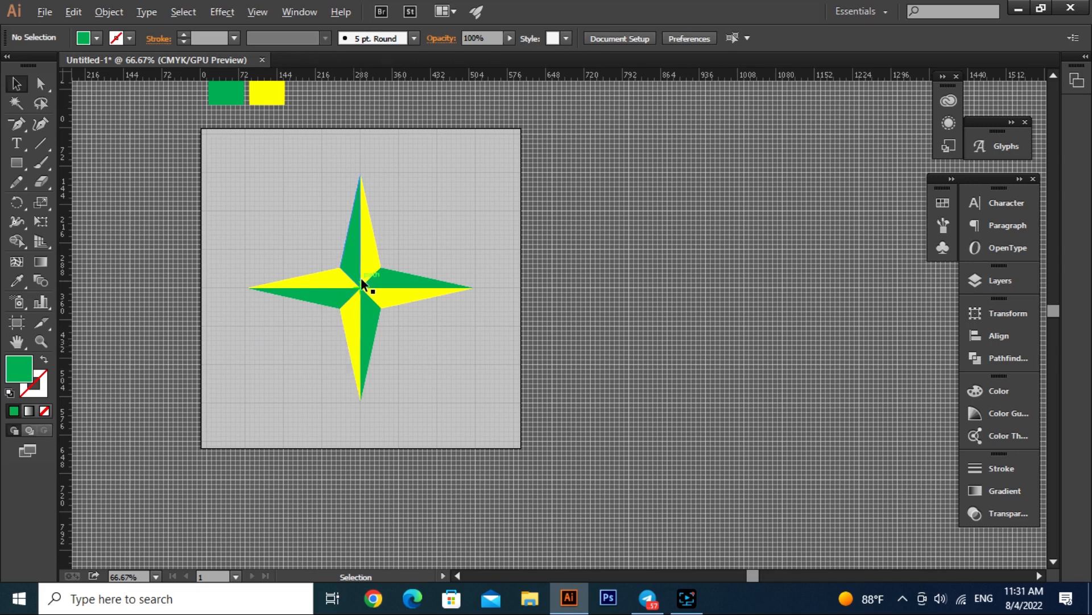
pyautogui.scroll(3, 364, 287)
pyautogui.scroll(-3, 419, 293)
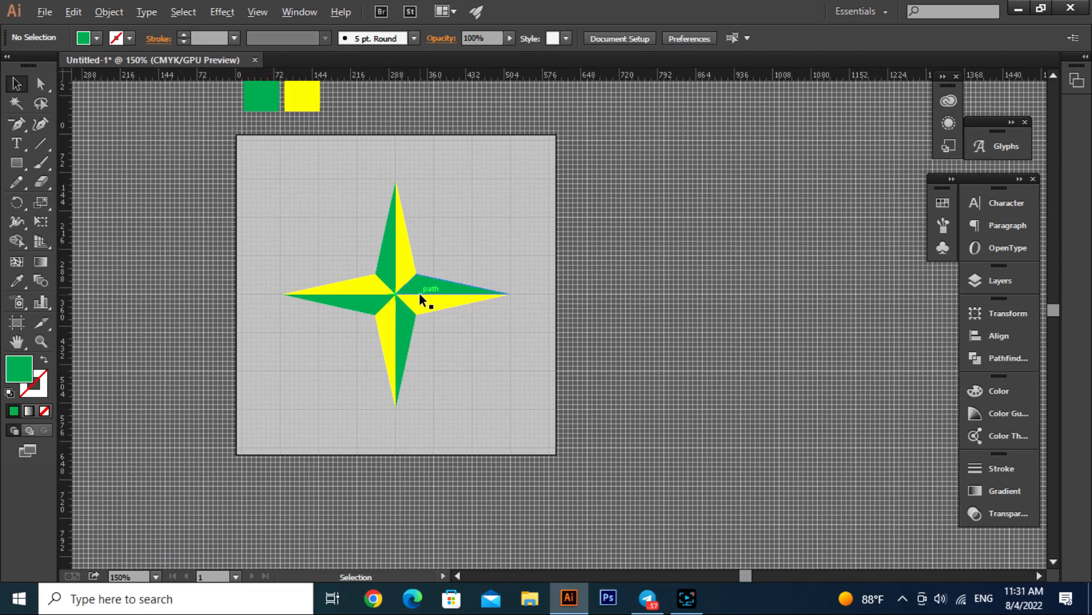
pyautogui.click(455, 417)
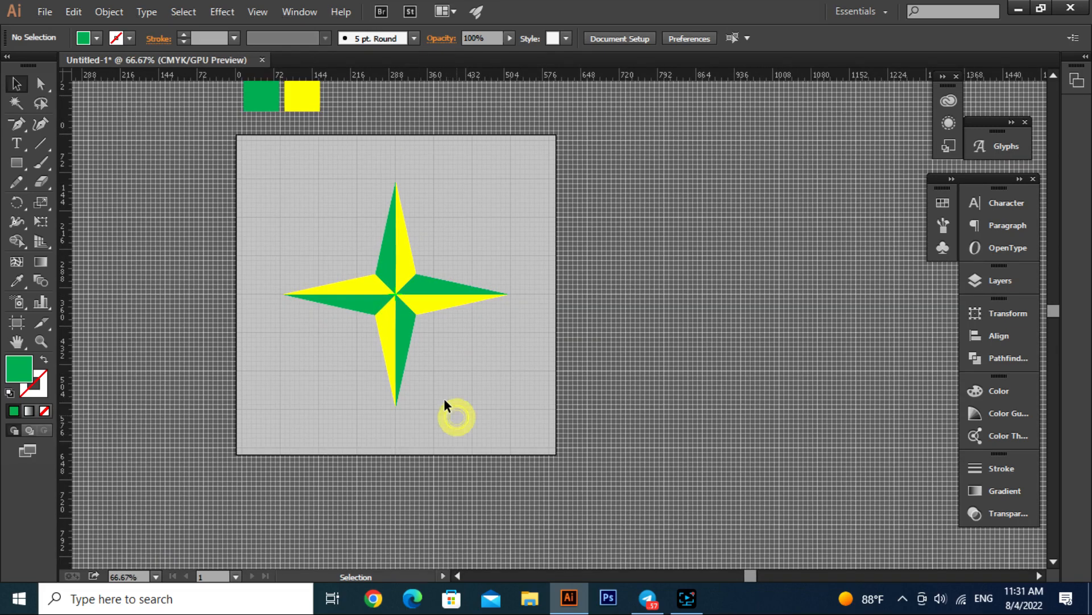
# Add the text STAR below the star, enlarge it to about 68 pt and place it under the lower tip.
pyautogui.click(17, 143)
pyautogui.click(392, 418)
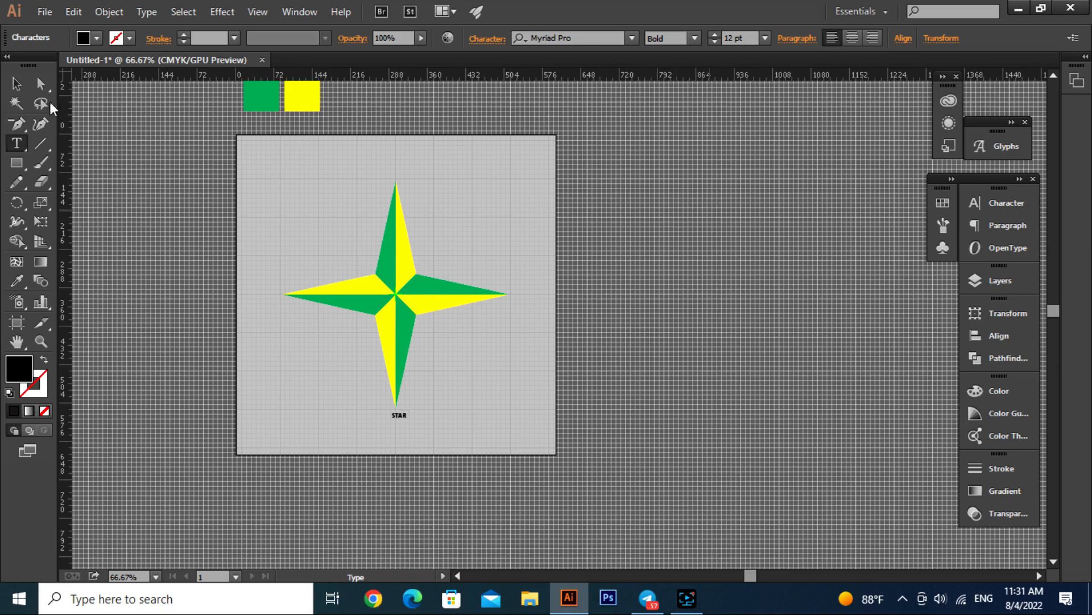
pyautogui.click(16, 84)
pyautogui.click(399, 414)
pyautogui.moveTo(408, 421); pyautogui.dragTo(518, 479)
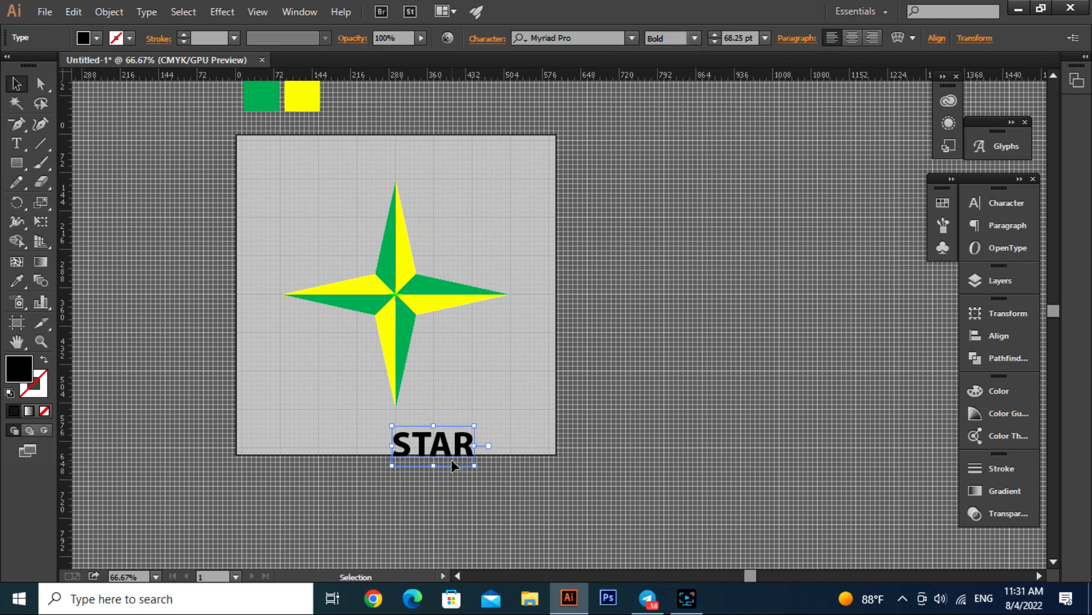
pyautogui.moveTo(441, 446); pyautogui.dragTo(410, 434)
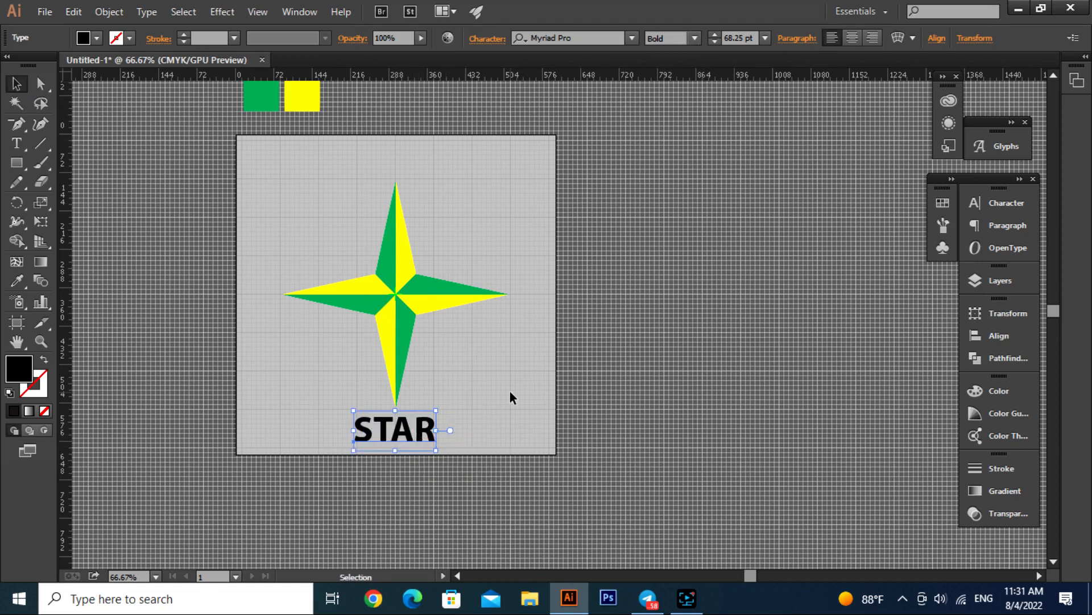
pyautogui.click(508, 394)
# Set the tracking of the STAR text to 400.
pyautogui.click(432, 436)
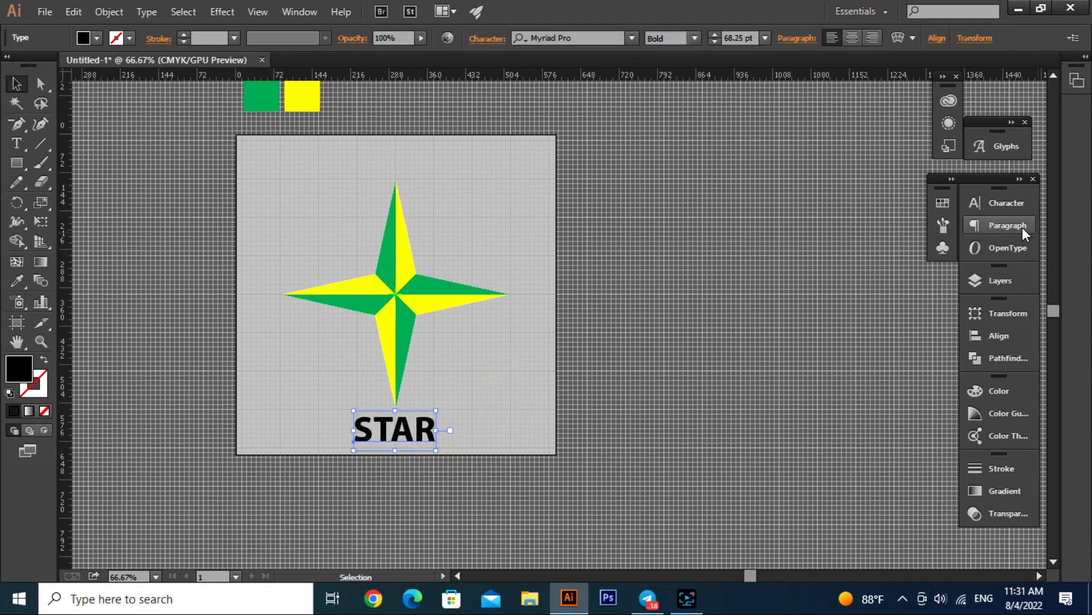
pyautogui.click(1006, 202)
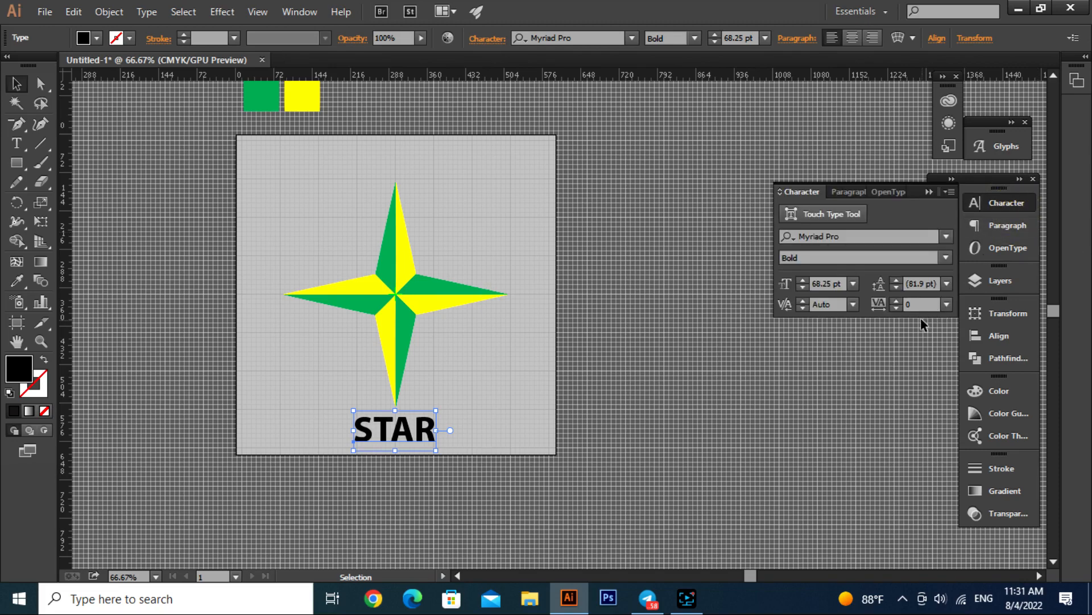
pyautogui.click(917, 305)
pyautogui.write('40')
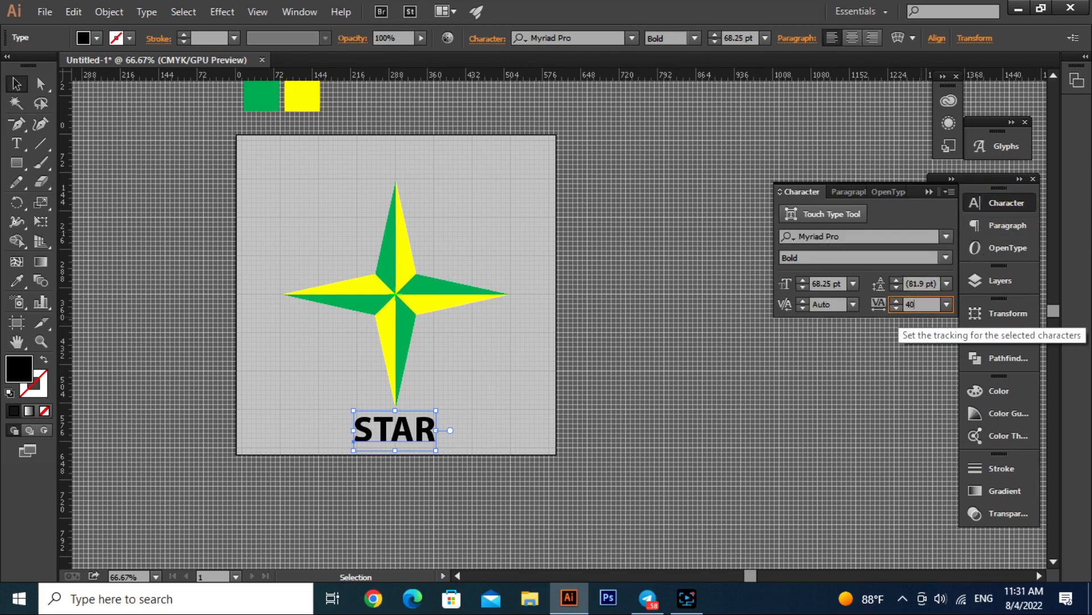
pyautogui.write('0')
pyautogui.press('Return')
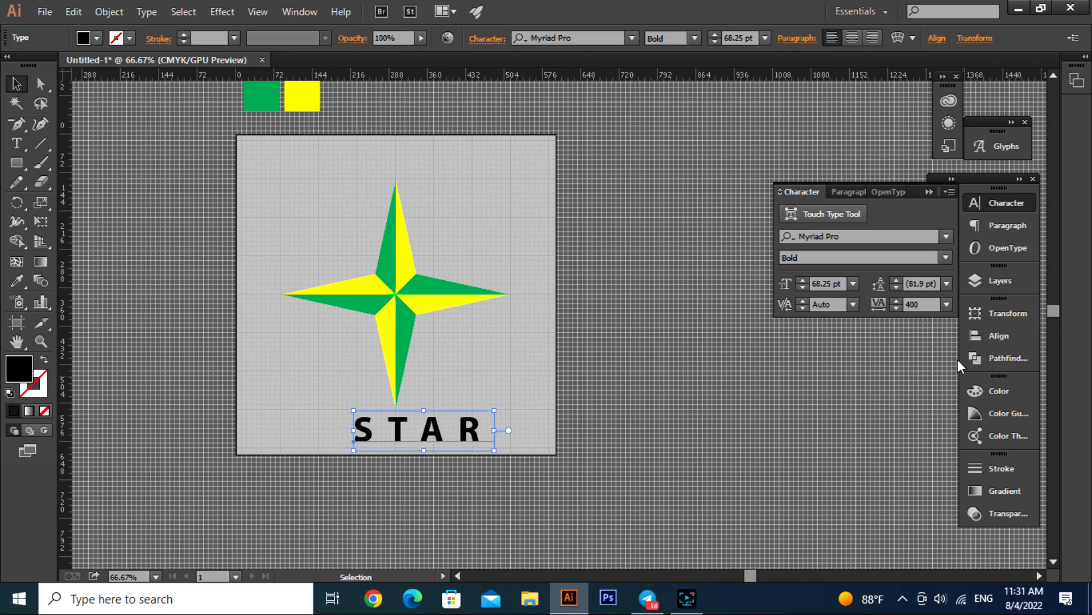
pyautogui.click(799, 469)
# Centre the STAR text horizontally on the artboard and deselect it.
pyautogui.click(471, 429)
pyautogui.click(939, 38)
pyautogui.click(804, 75)
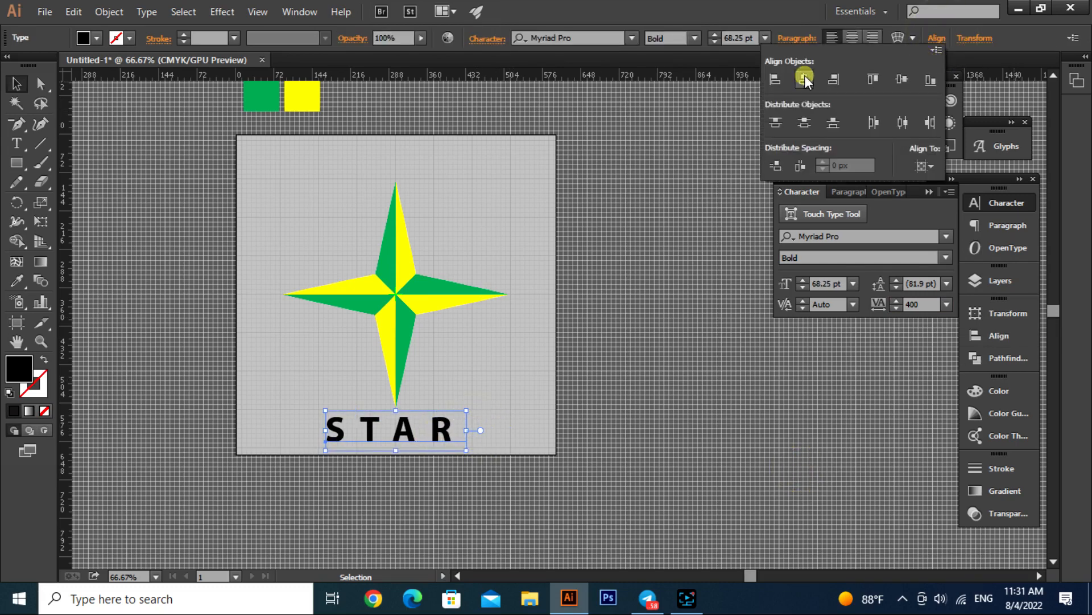
pyautogui.click(695, 390)
pyautogui.click(637, 463)
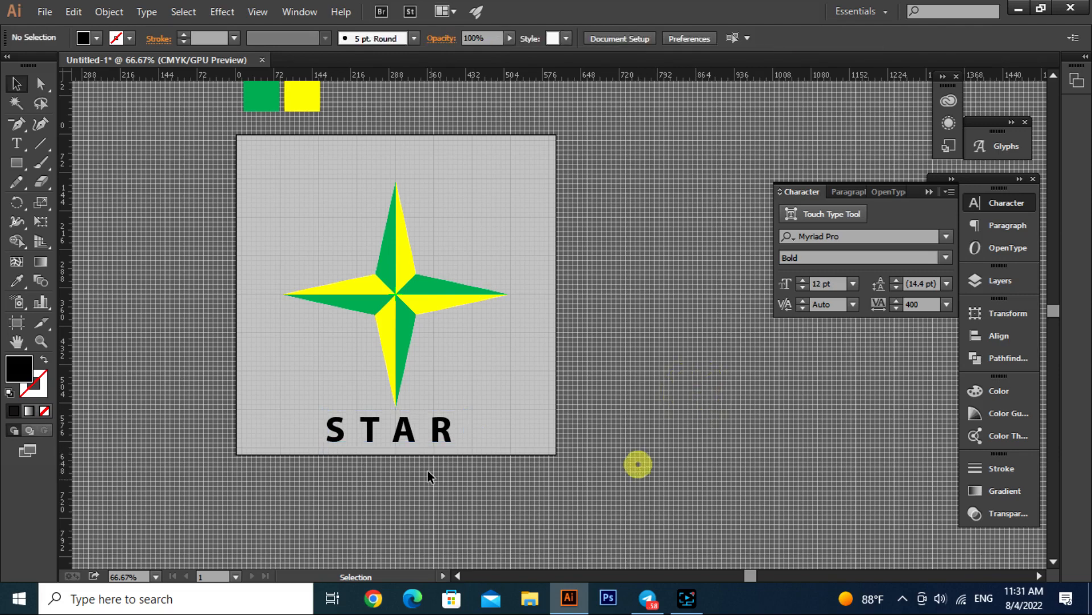
# Expand the STAR text into shapes with Object and Fill enabled.
pyautogui.click(434, 441)
pyautogui.click(108, 12)
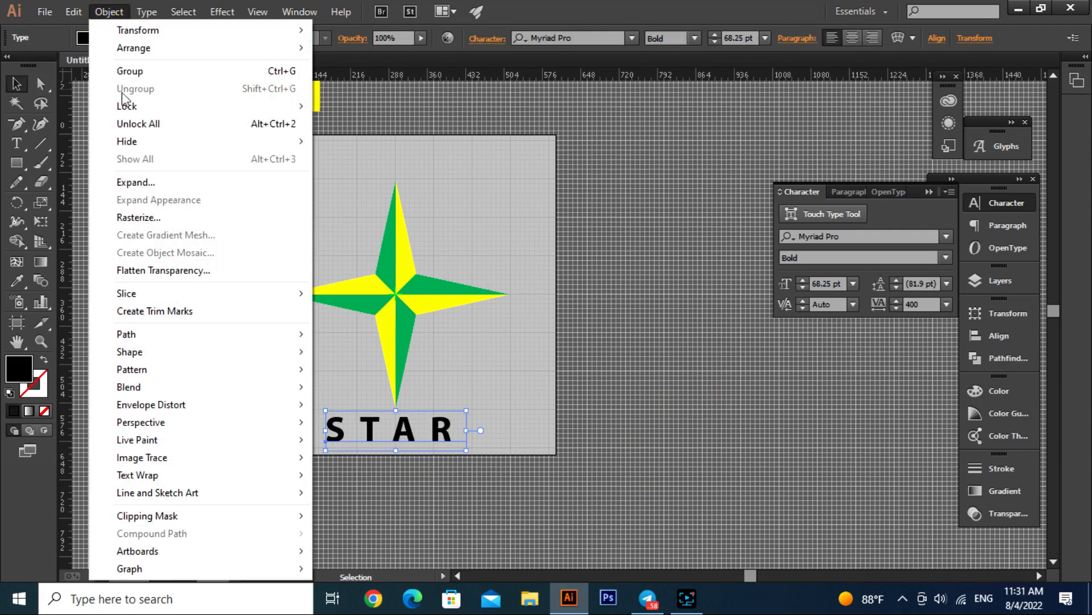
pyautogui.click(142, 183)
pyautogui.click(247, 382)
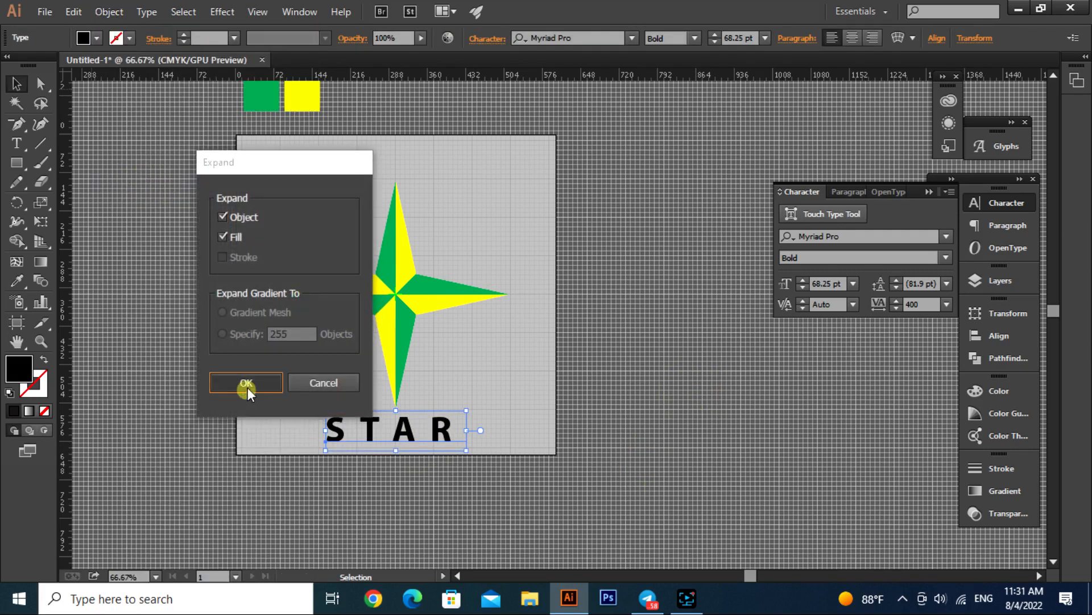
# Draw a closed four-sided Pen shape over the lower STAR letters, its upper edge slanting from the S's foot up past the R.
pyautogui.click(378, 503)
pyautogui.scroll(3, 372, 486)
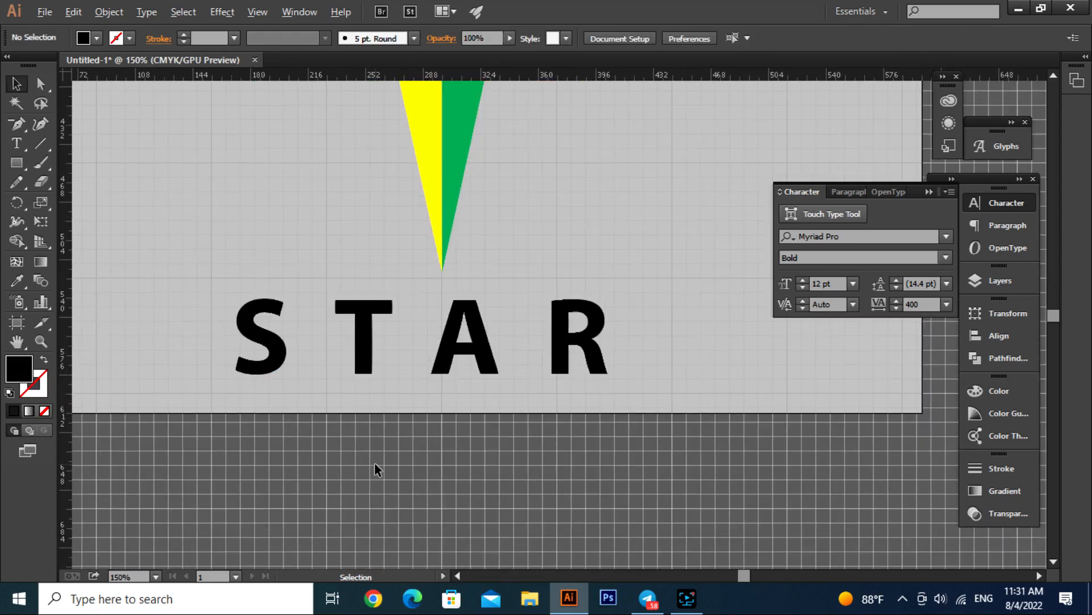
pyautogui.click(24, 128)
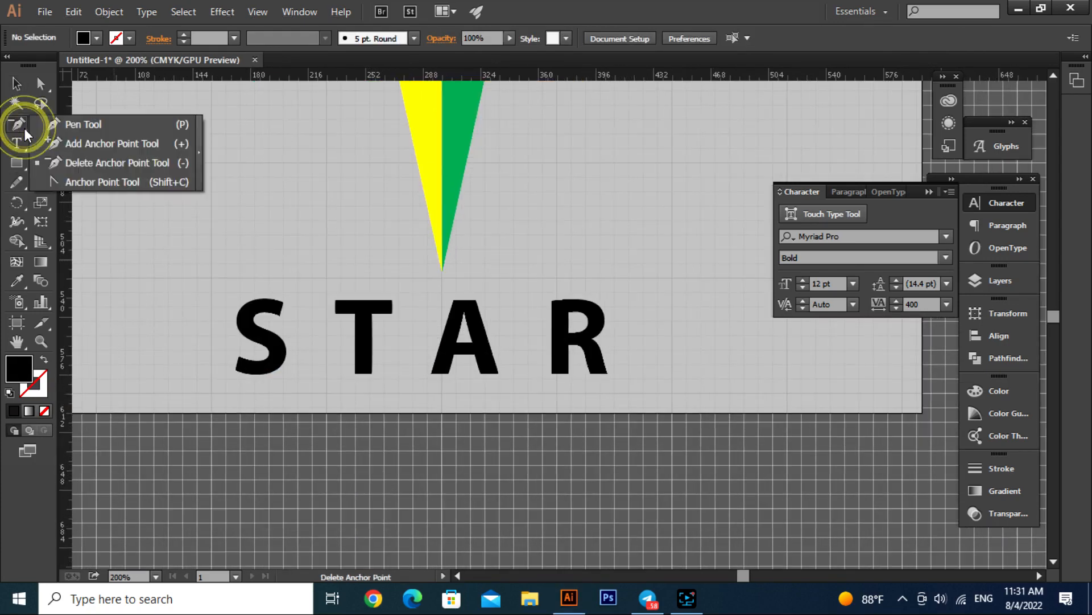
pyautogui.click(52, 131)
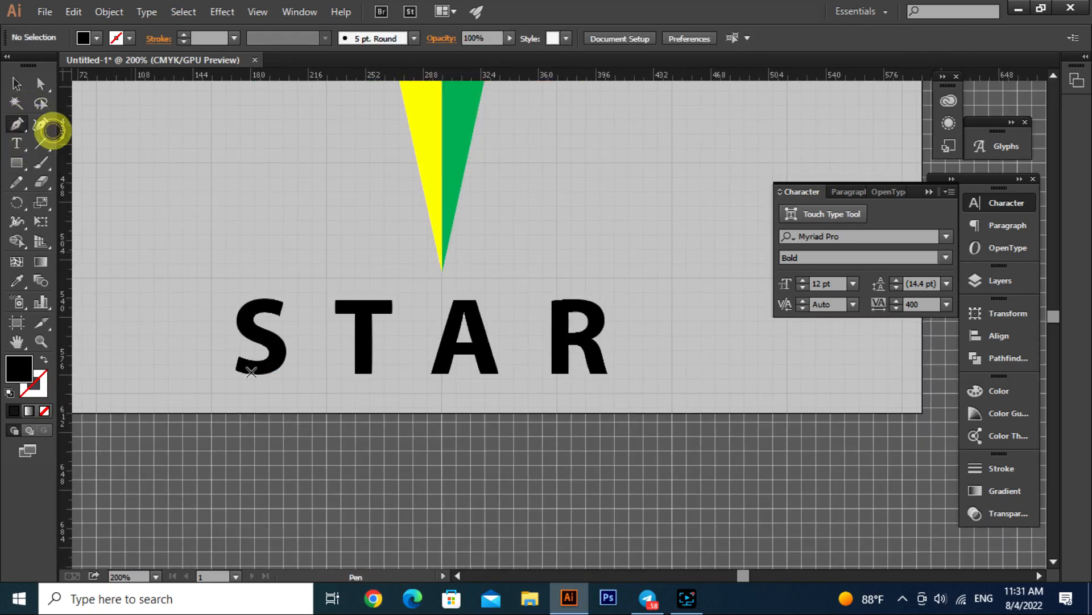
pyautogui.click(219, 374)
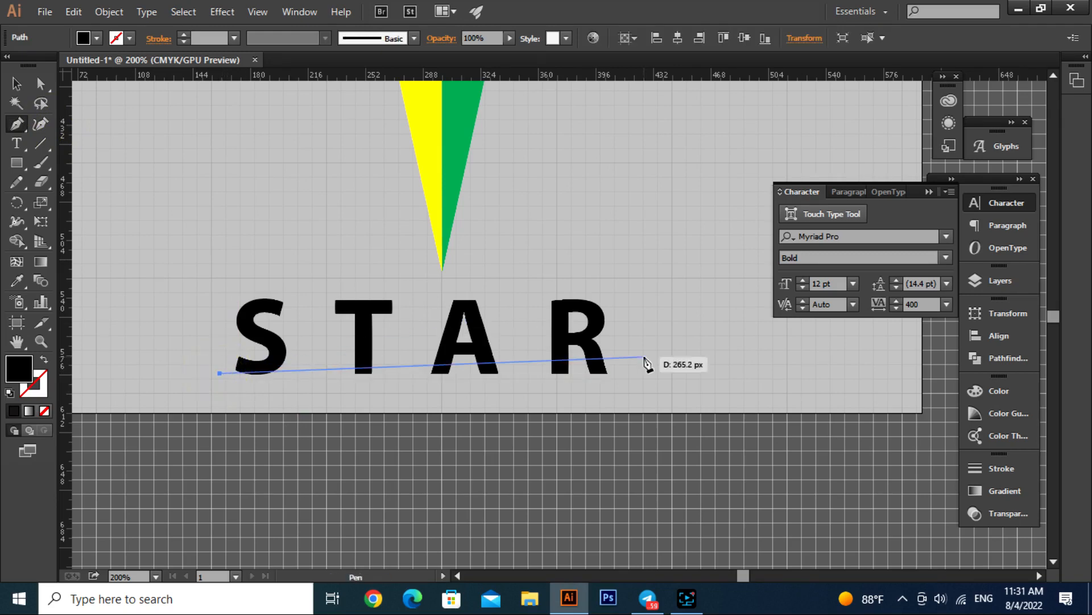
pyautogui.click(666, 305)
pyautogui.click(666, 466)
pyautogui.click(170, 457)
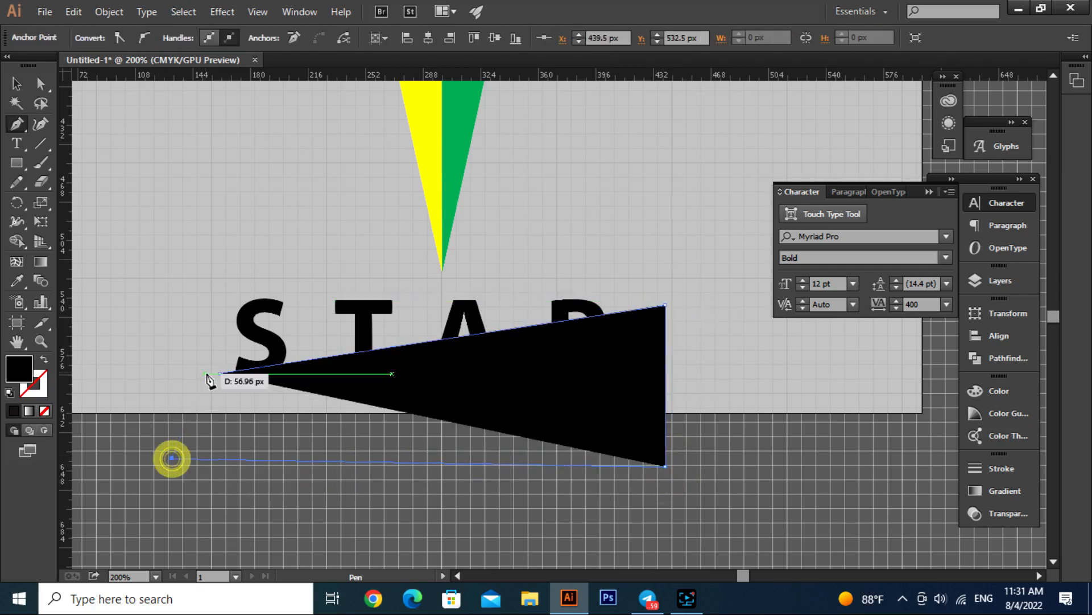
pyautogui.click(220, 373)
pyautogui.click(16, 83)
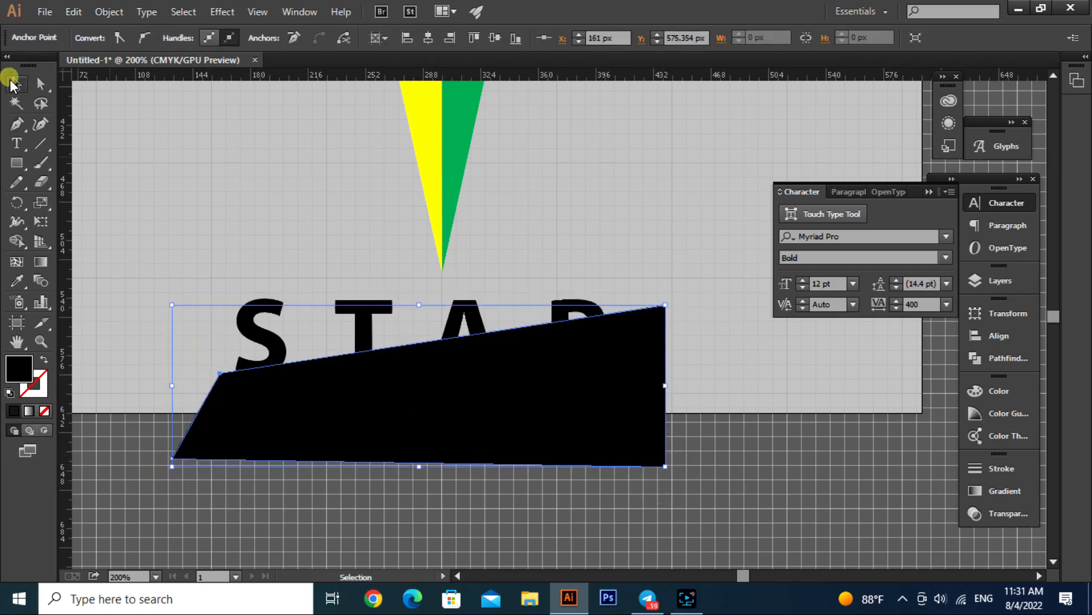
# Fill the four-sided shape with the star's green and deselect it.
pyautogui.click(147, 228)
pyautogui.click(303, 451)
pyautogui.click(97, 38)
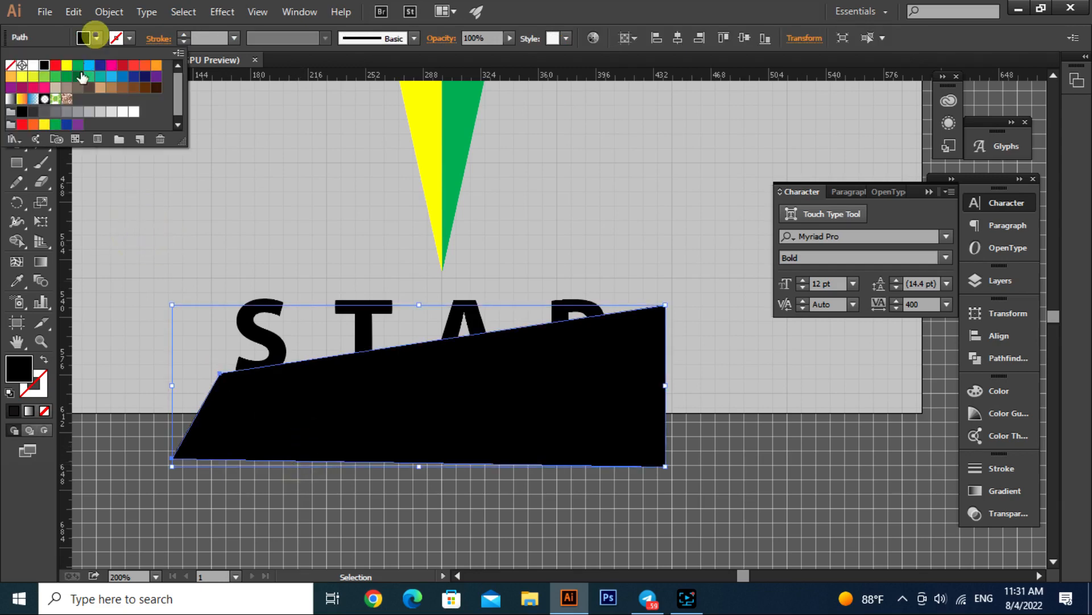
pyautogui.click(77, 75)
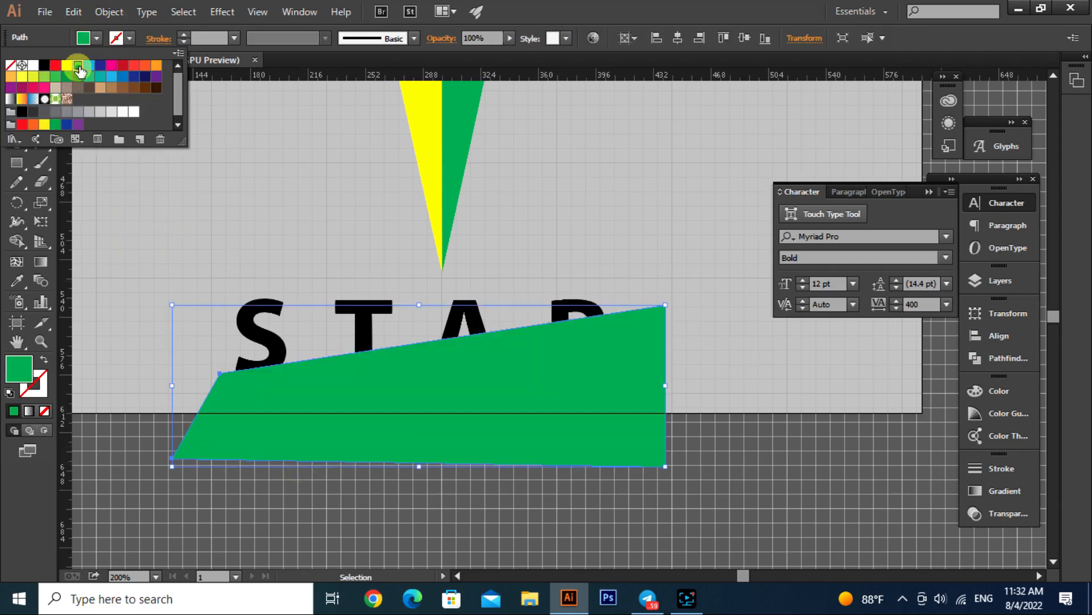
pyautogui.click(508, 519)
# Fill the STAR letters with yellow and deselect them.
pyautogui.click(256, 303)
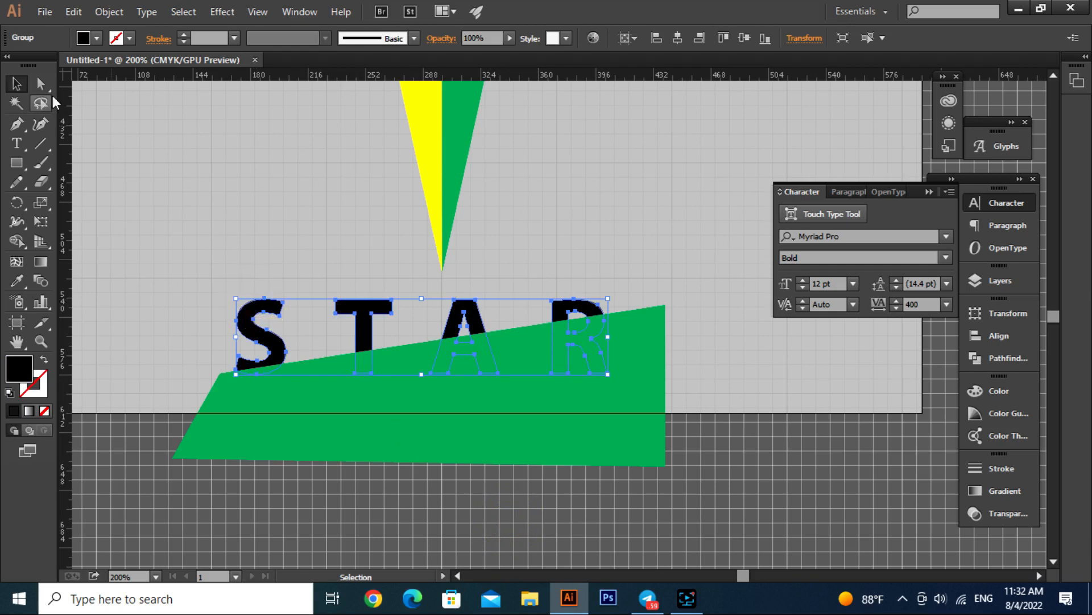
pyautogui.click(96, 38)
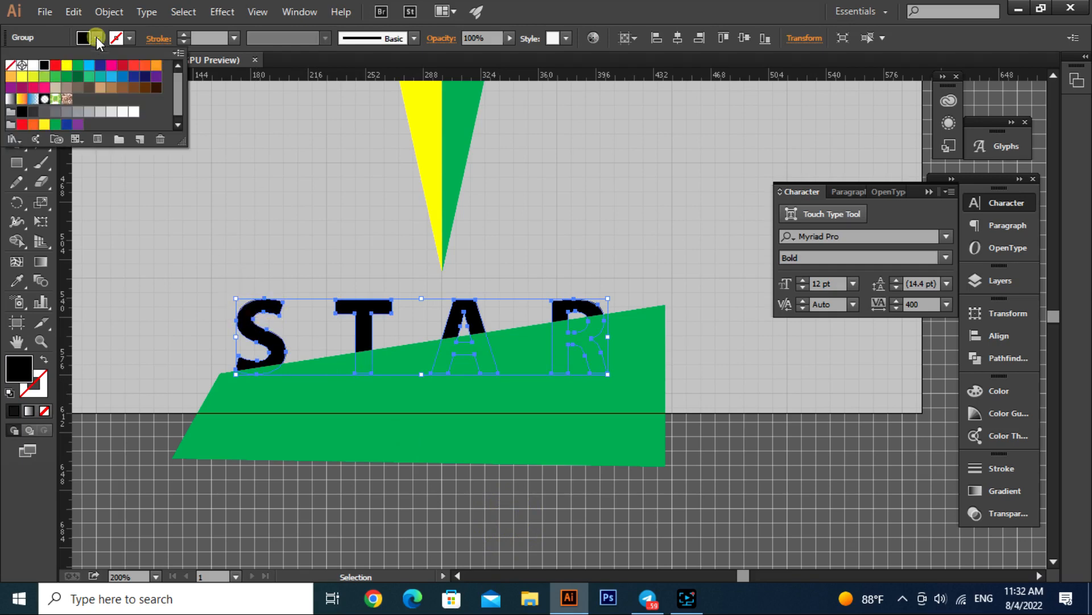
pyautogui.click(67, 65)
pyautogui.click(428, 505)
pyautogui.click(428, 505)
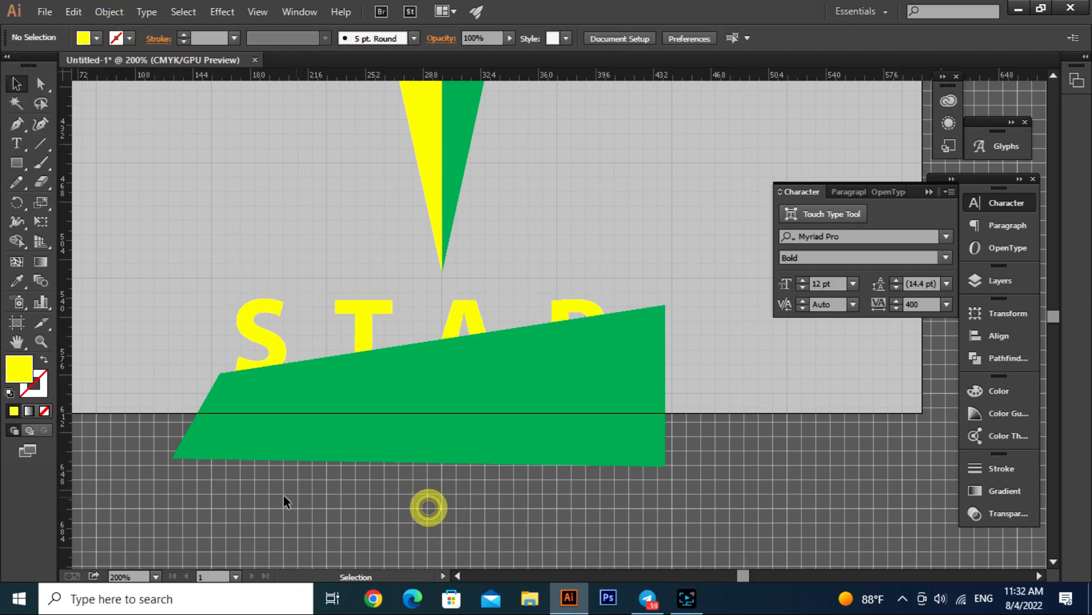
# Divide the S, T, A and R along the green shape's slanted edge with the Shape Builder tool.
pyautogui.moveTo(244, 489); pyautogui.dragTo(605, 318)
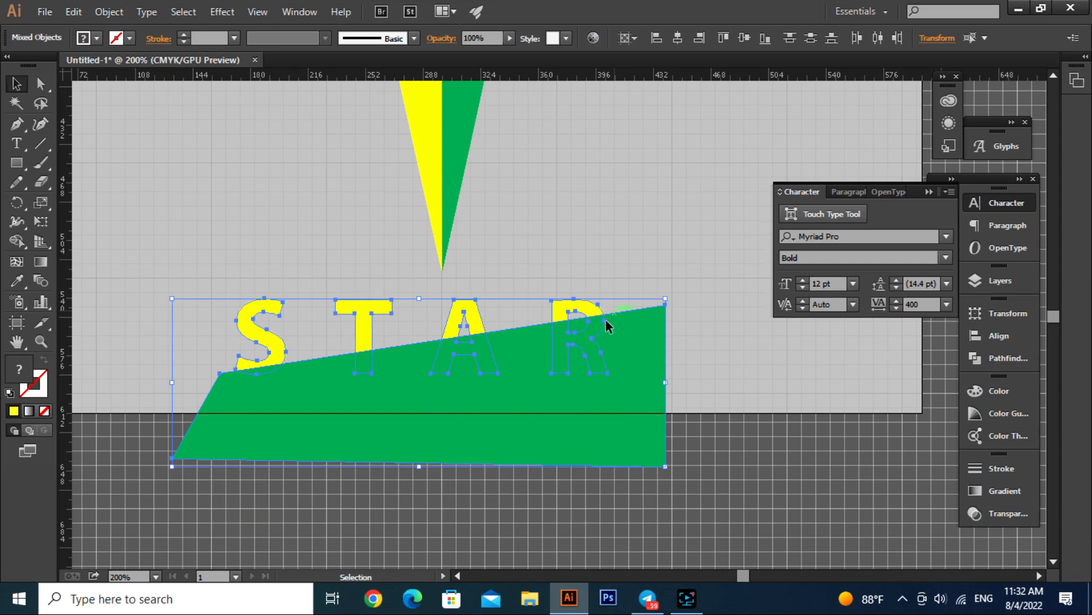
pyautogui.click(16, 240)
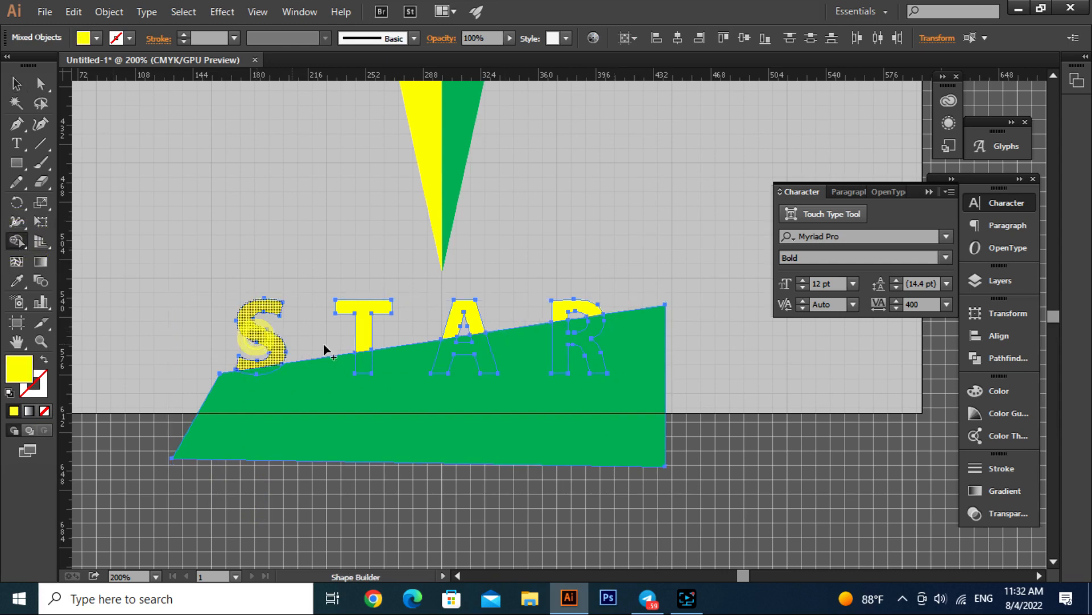
pyautogui.click(266, 344)
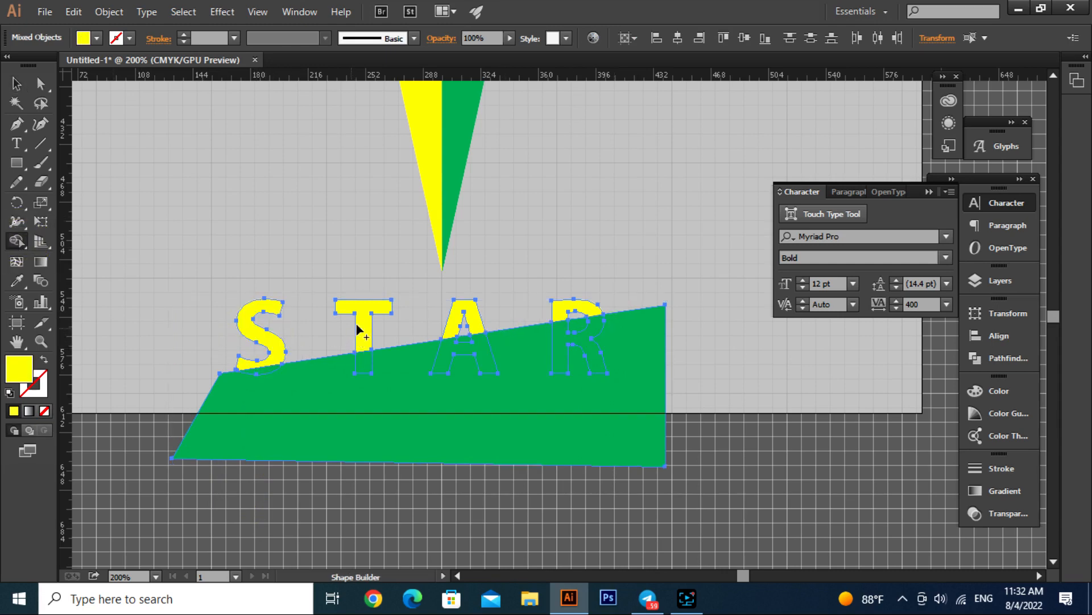
pyautogui.click(467, 310)
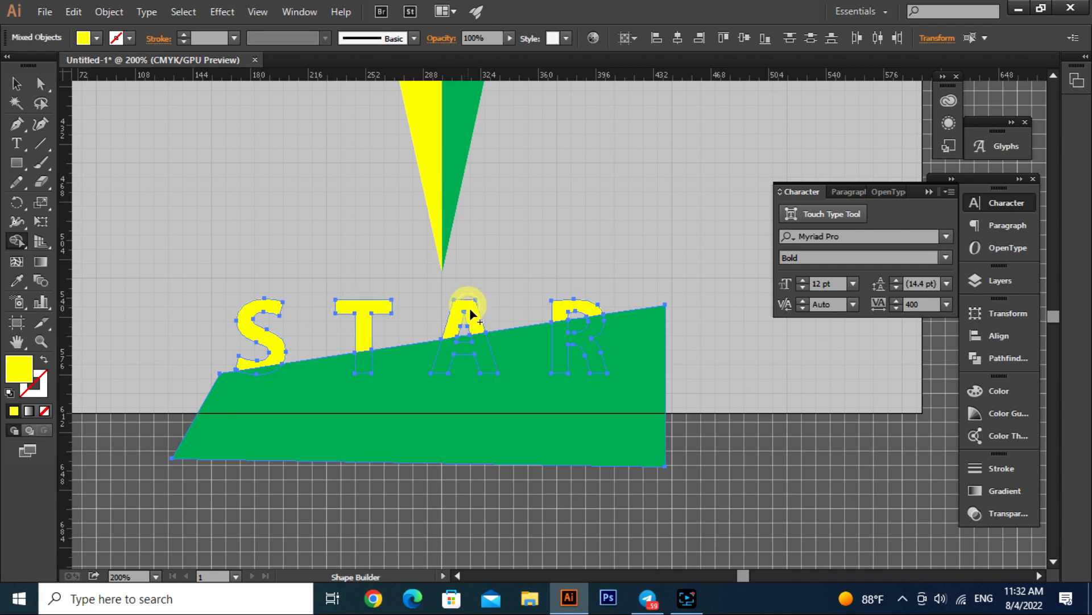
pyautogui.click(562, 306)
pyautogui.click(17, 84)
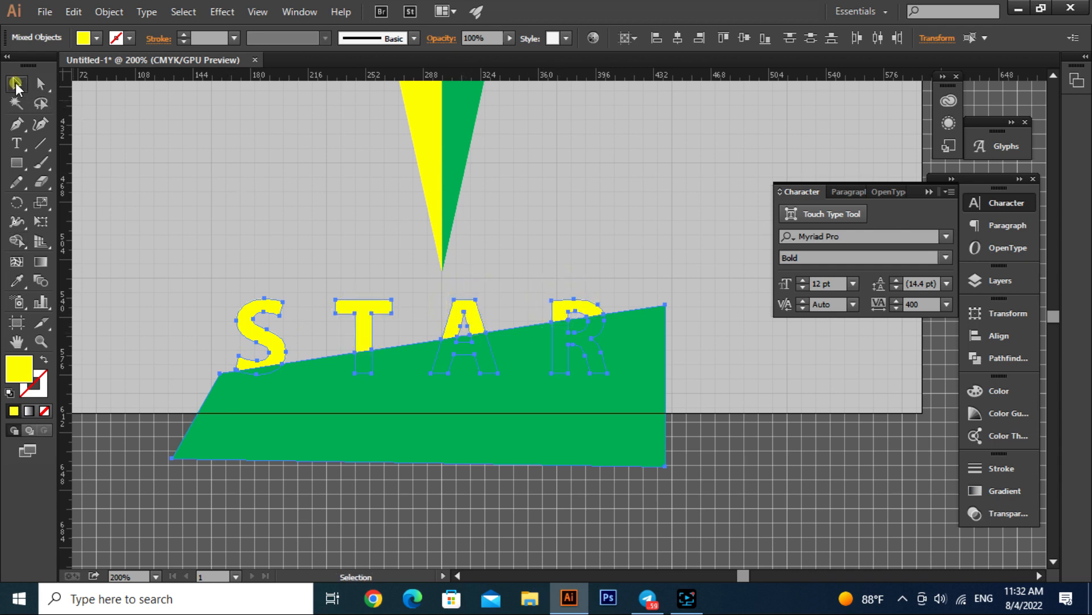
# Delete the green four-sided shape covering the letters.
pyautogui.click(435, 499)
pyautogui.click(523, 447)
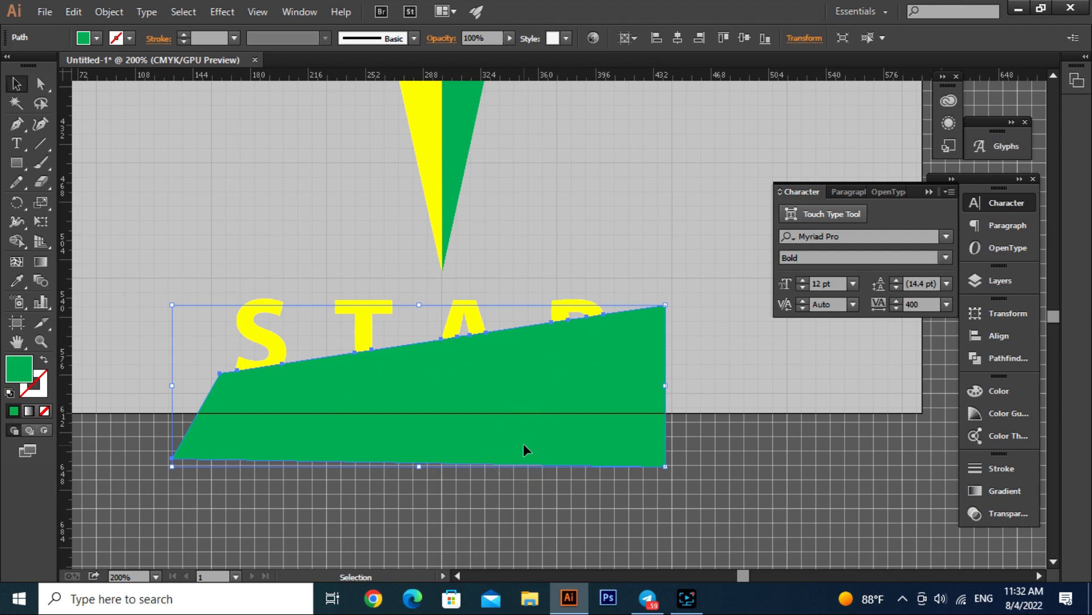
pyautogui.press('Delete')
# Recolour the lower pieces of all four STAR letters with the green sampled from the star, inside the letter group.
pyautogui.click(598, 365)
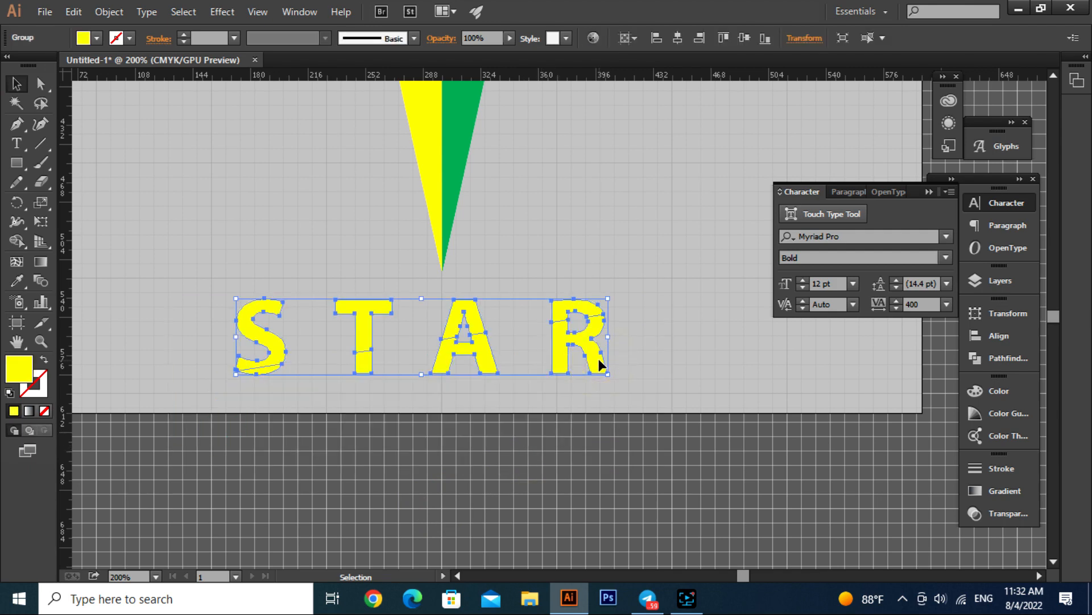
pyautogui.doubleClick(598, 358)
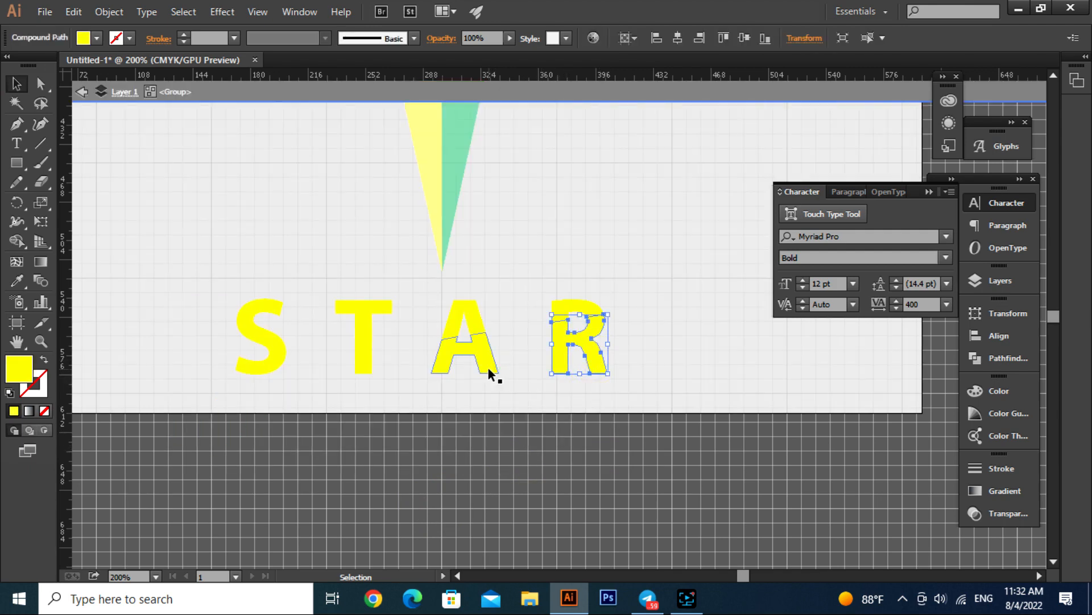
pyautogui.keyDown('shift'); pyautogui.click(489, 369); pyautogui.keyUp('shift')
pyautogui.keyDown('shift'); pyautogui.click(360, 360); pyautogui.keyUp('shift')
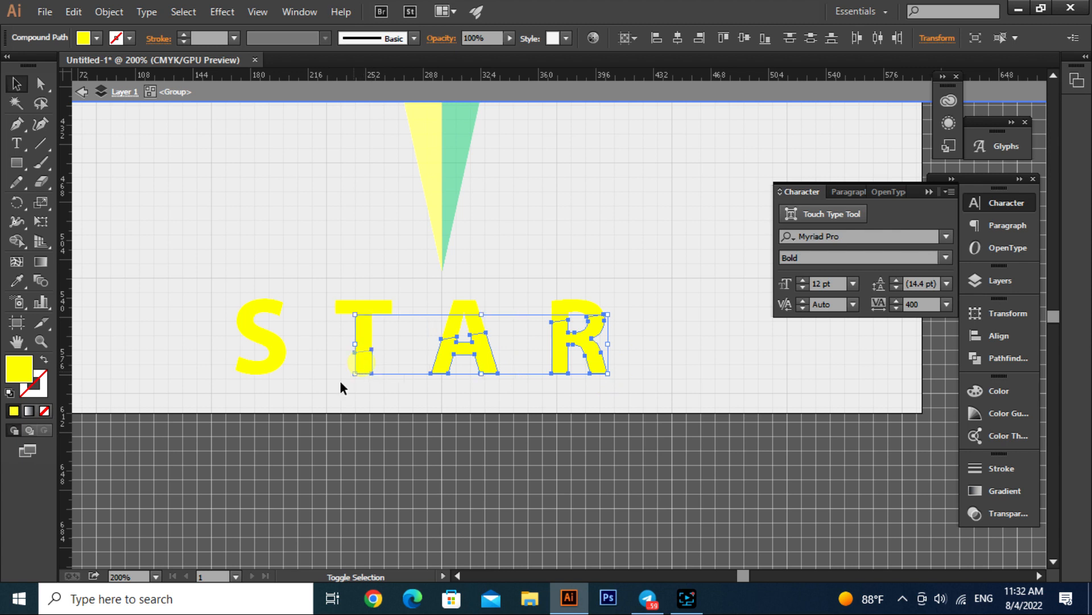
pyautogui.keyDown('shift'); pyautogui.click(264, 373); pyautogui.keyUp('shift')
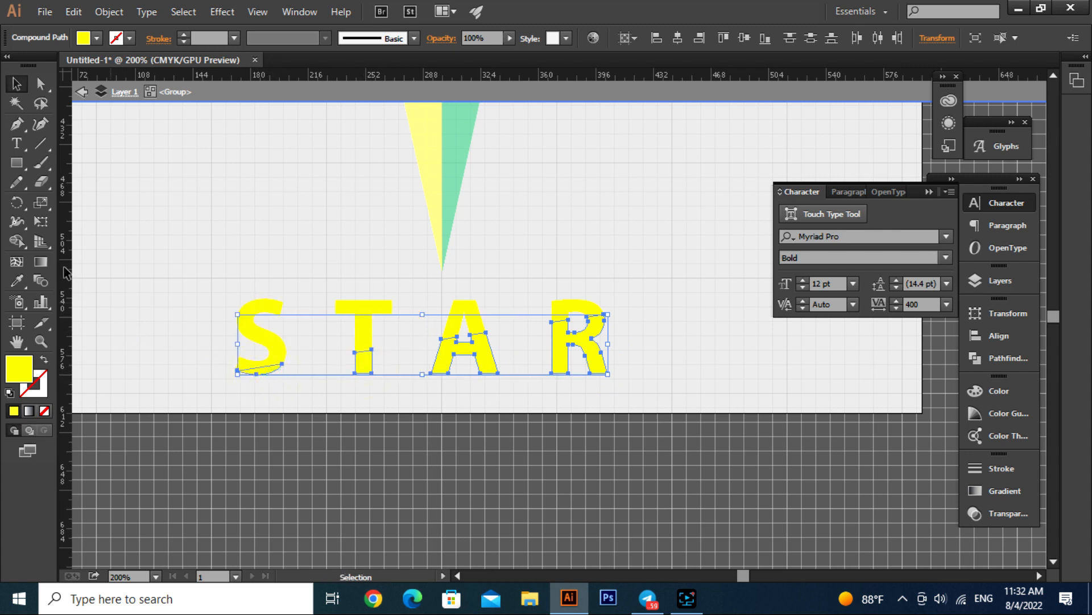
pyautogui.press('i')
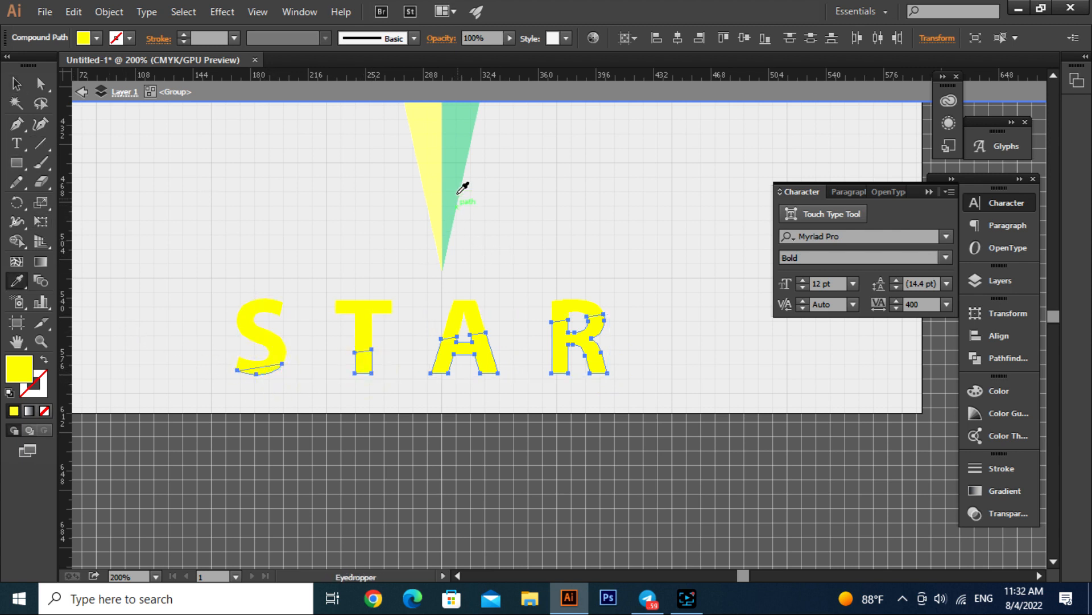
pyautogui.click(458, 136)
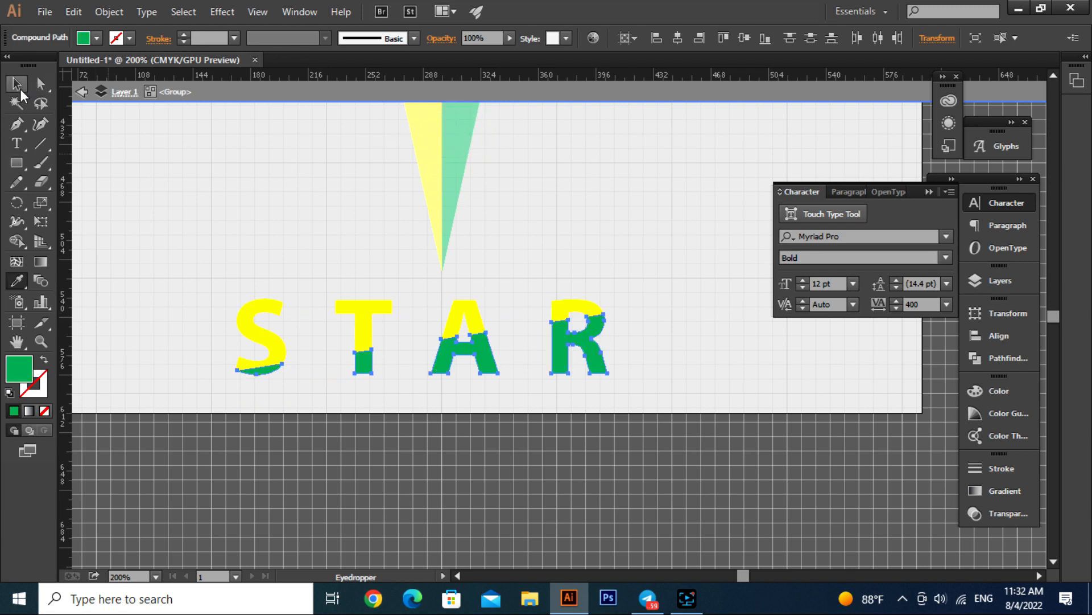
pyautogui.click(16, 84)
pyautogui.click(515, 501)
# Centre the two-coloured STAR lettering horizontally on the artboard and deselect it.
pyautogui.scroll(-1, 496, 472)
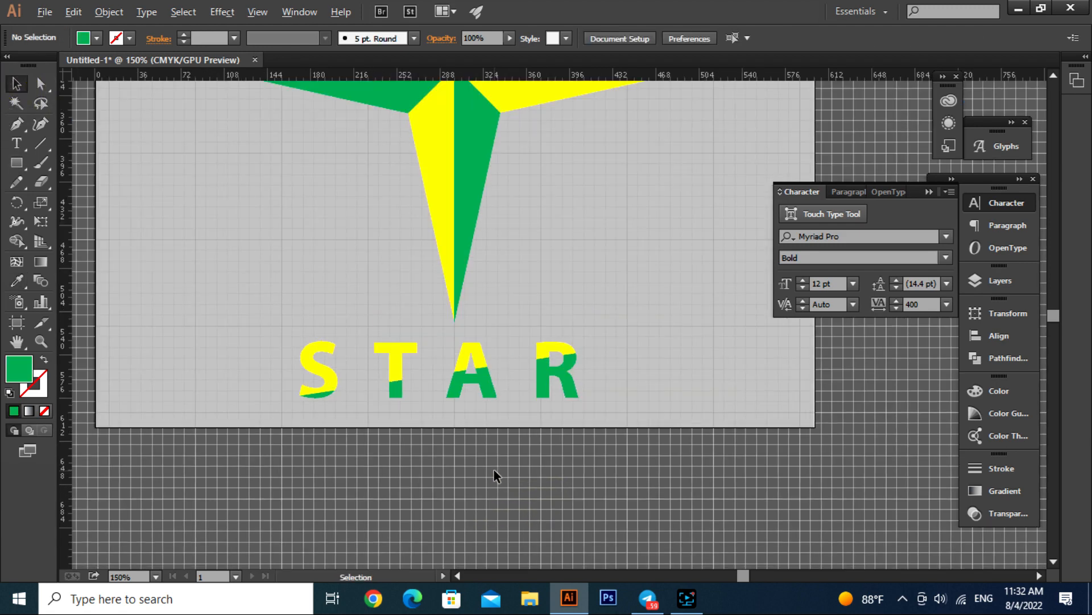
pyautogui.moveTo(272, 451); pyautogui.dragTo(638, 371)
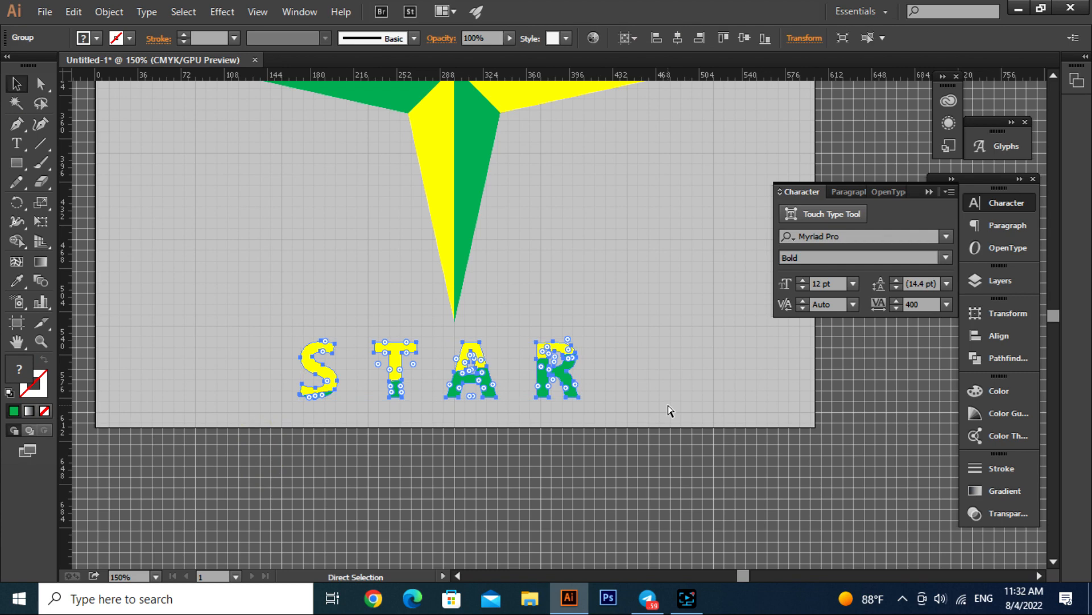
pyautogui.press('v')
pyautogui.click(677, 38)
pyautogui.click(686, 499)
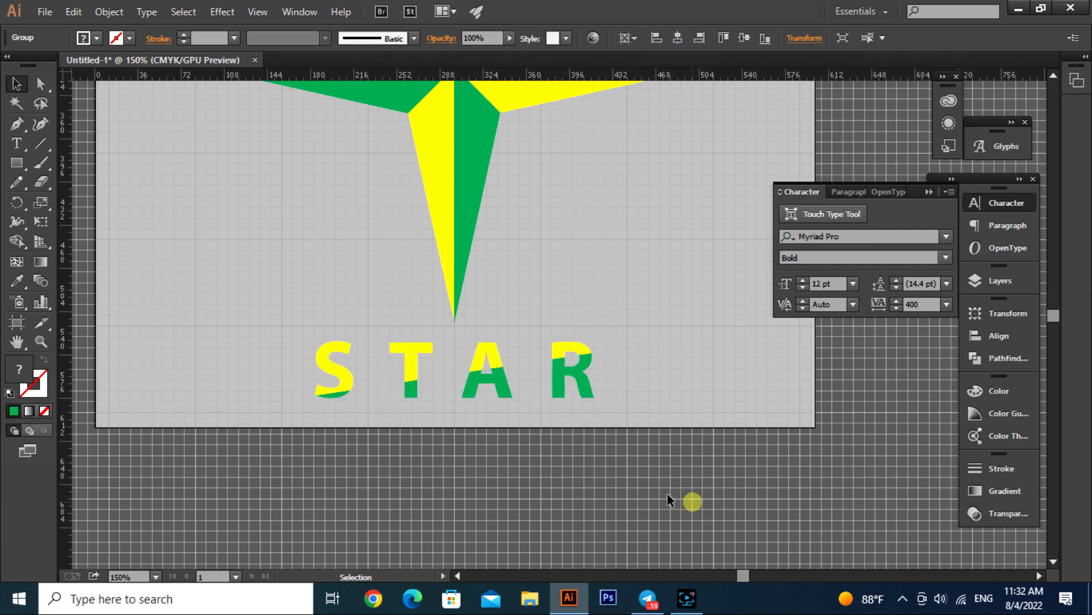
# Collapse the Character panel and examine the complete star logo in full screen mode.
pyautogui.scroll(-2, 575, 450)
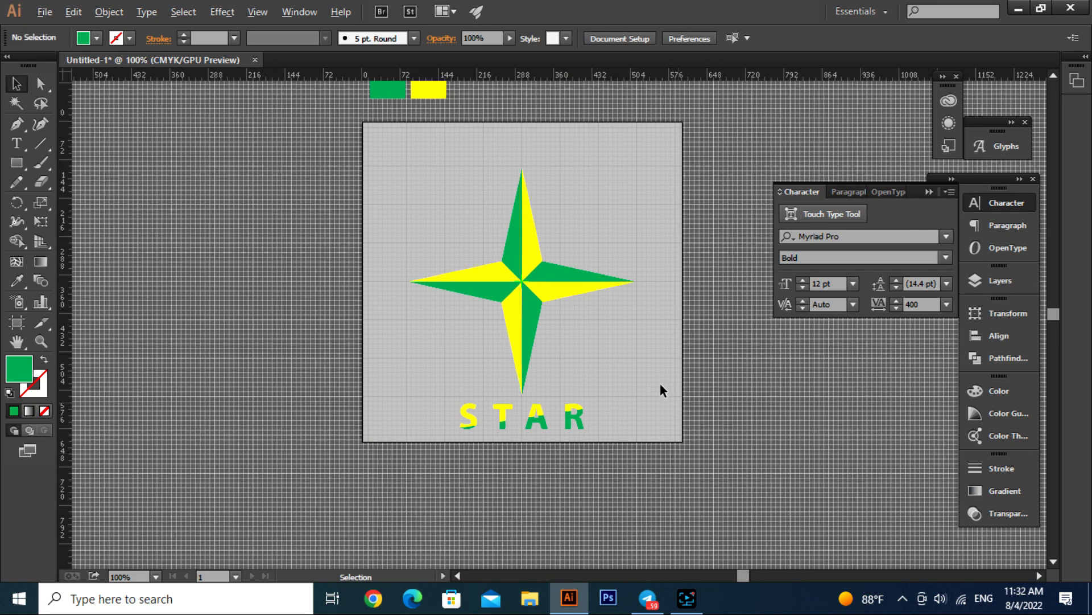
pyautogui.moveTo(659, 220); pyautogui.dragTo(436, 459)
pyautogui.click(545, 474)
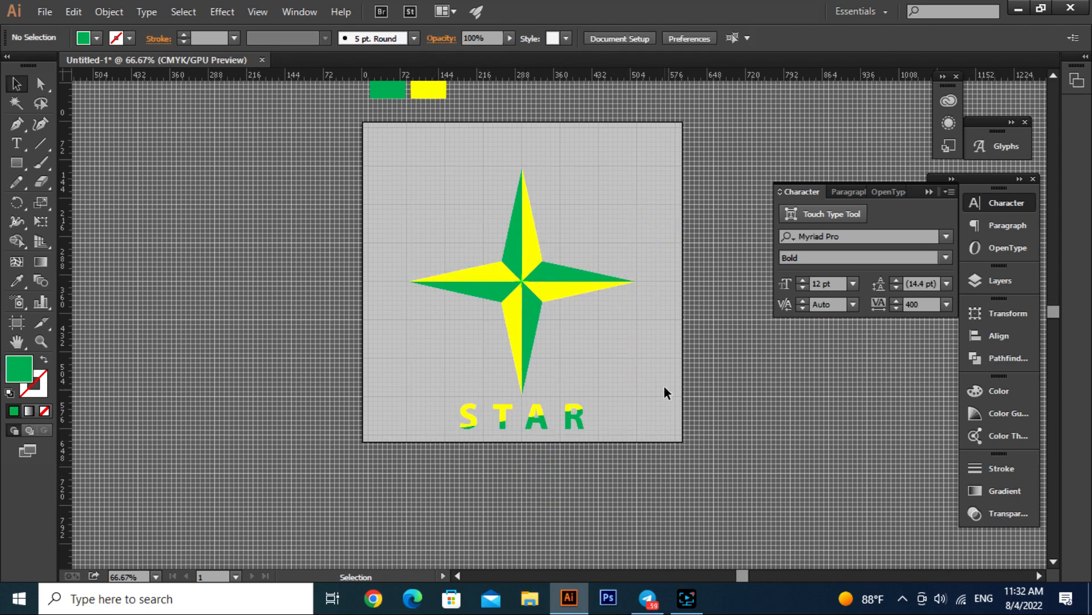
pyautogui.scroll(1, 667, 392)
pyautogui.click(932, 193)
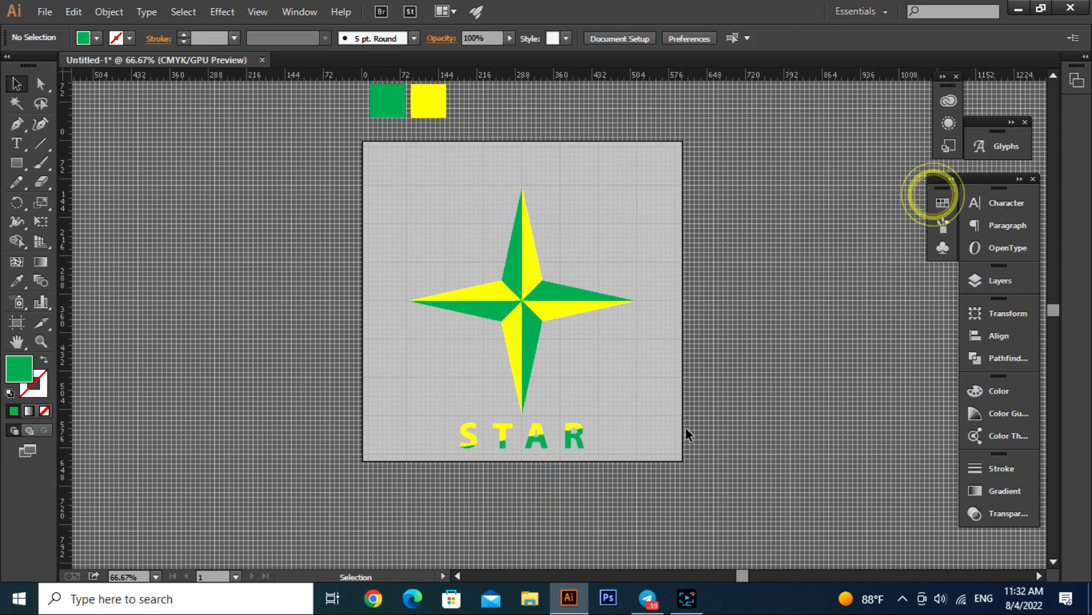
pyautogui.keyDown('alt'); pyautogui.scroll(1, 627, 393); pyautogui.keyUp('alt')
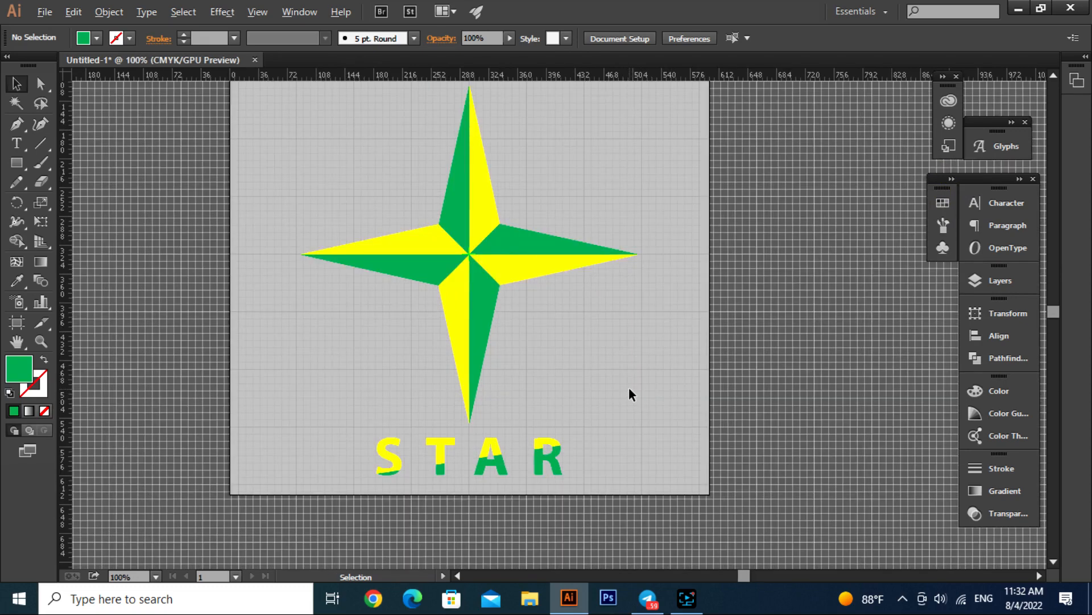
pyautogui.press('f')
pyautogui.press('f')
pyautogui.moveTo(536, 306); pyautogui.dragTo(730, 398)
pyautogui.press('z')
pyautogui.press('space')
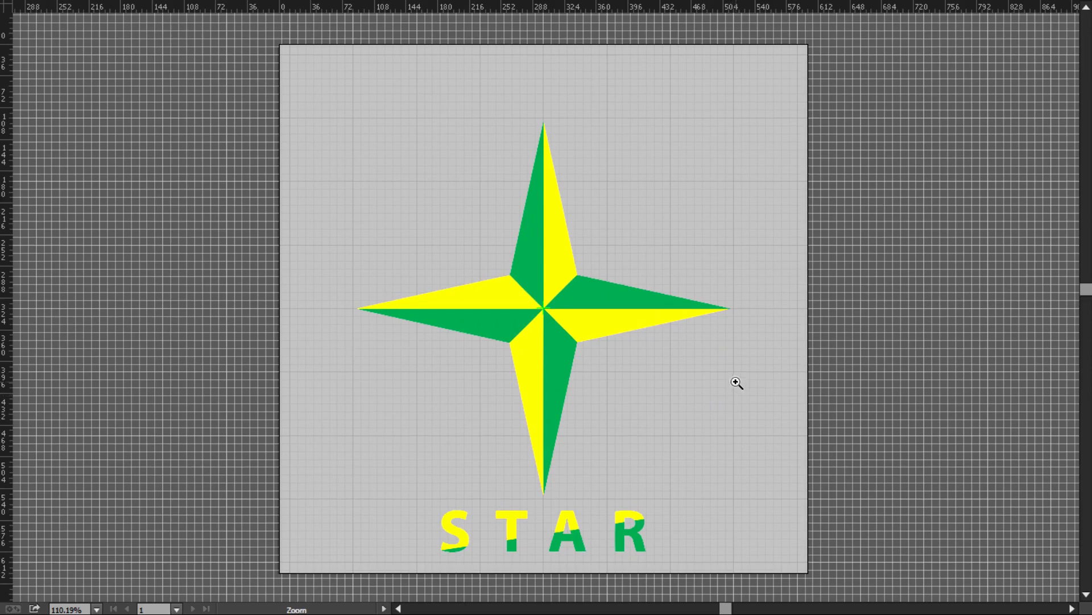